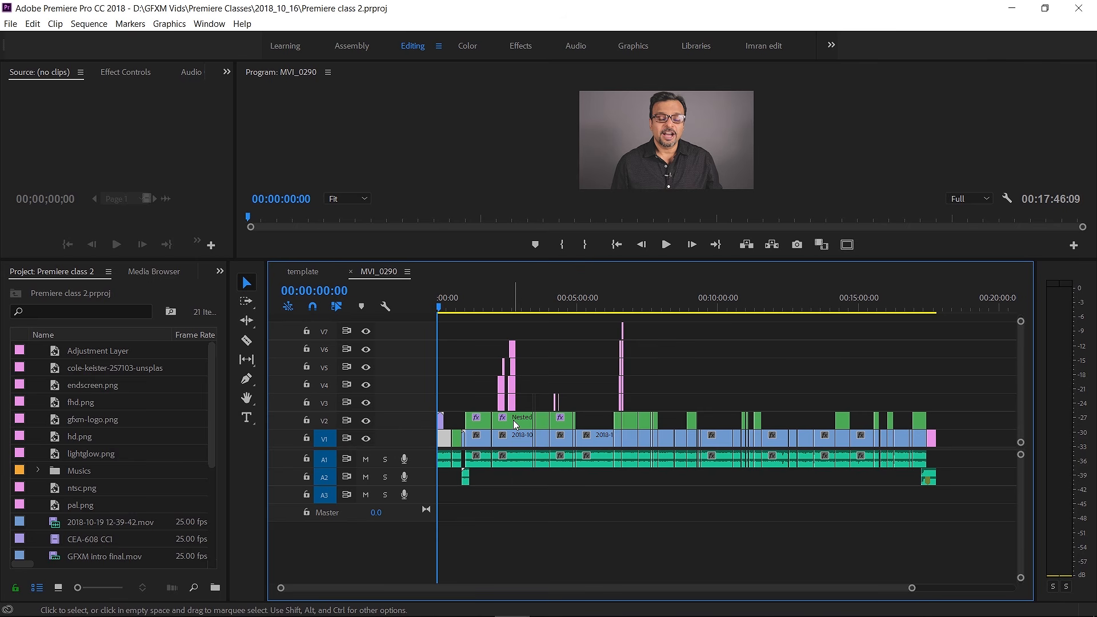
Move the playhead of the MVI_0290 sequence to 00:02:39:23 and resize the Program Monitor to view the NTSC titles.
mouse_move(513, 419)
drag(478, 306, 511, 307)
drag(525, 355, 525, 508)
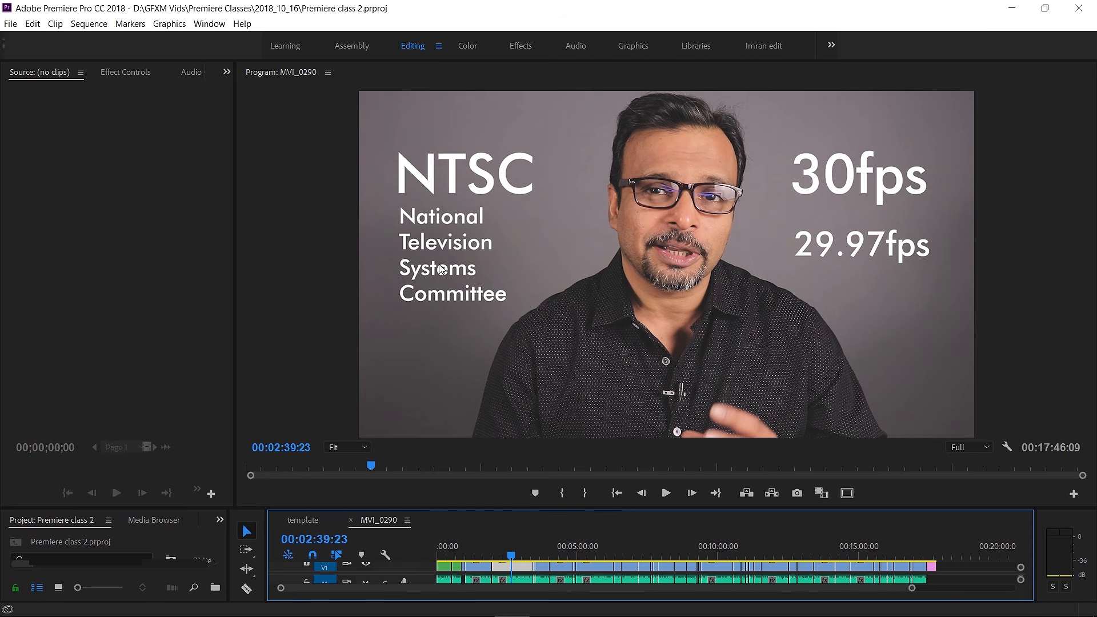
drag(470, 508, 508, 318)
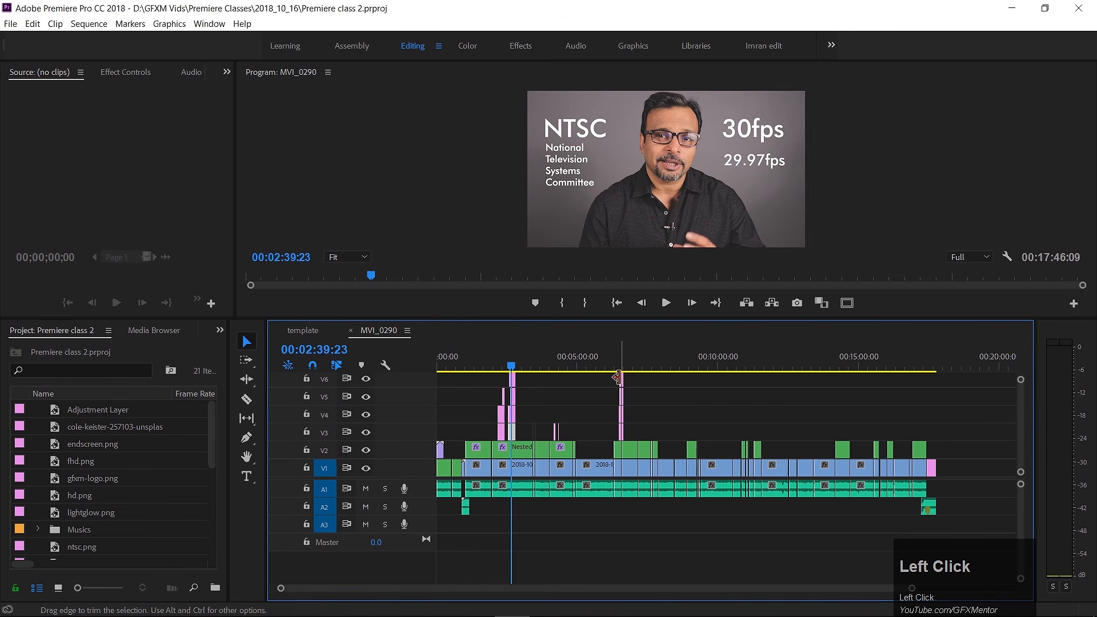
Try moving the NTSC title and the National Television Systems Committee text upward in the frame, and undo both moves.
click(573, 130)
drag(573, 130, 573, 117)
drag(571, 161, 572, 152)
key(ctrl+z)
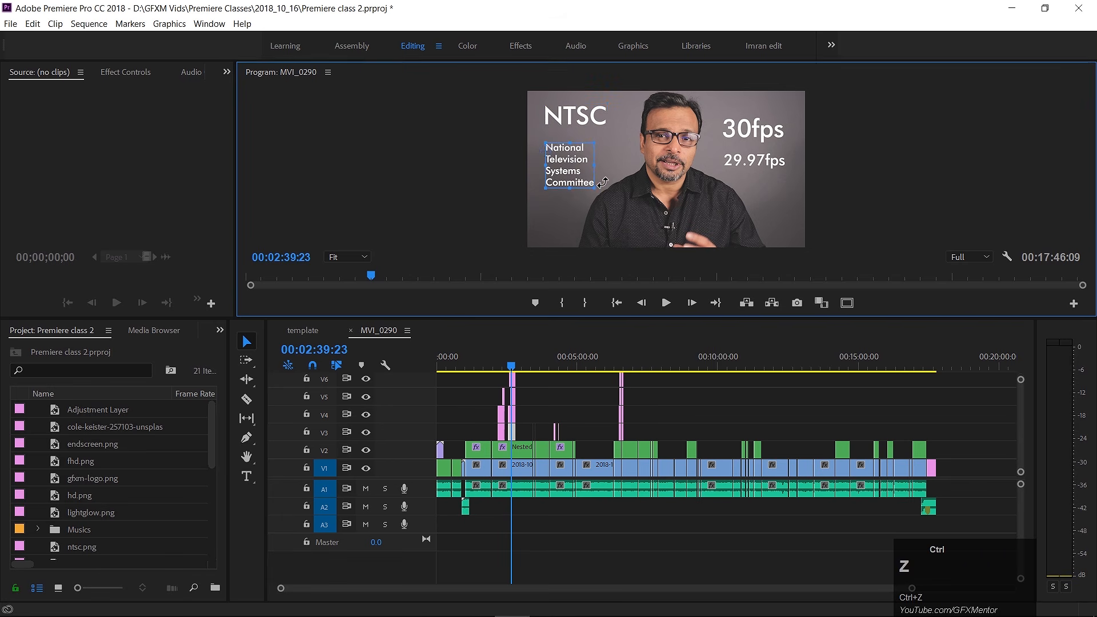
key(ctrl+z)
Select the 30fps title and the 29.97fps title in the frame, and enlarge the Program Monitor.
click(775, 131)
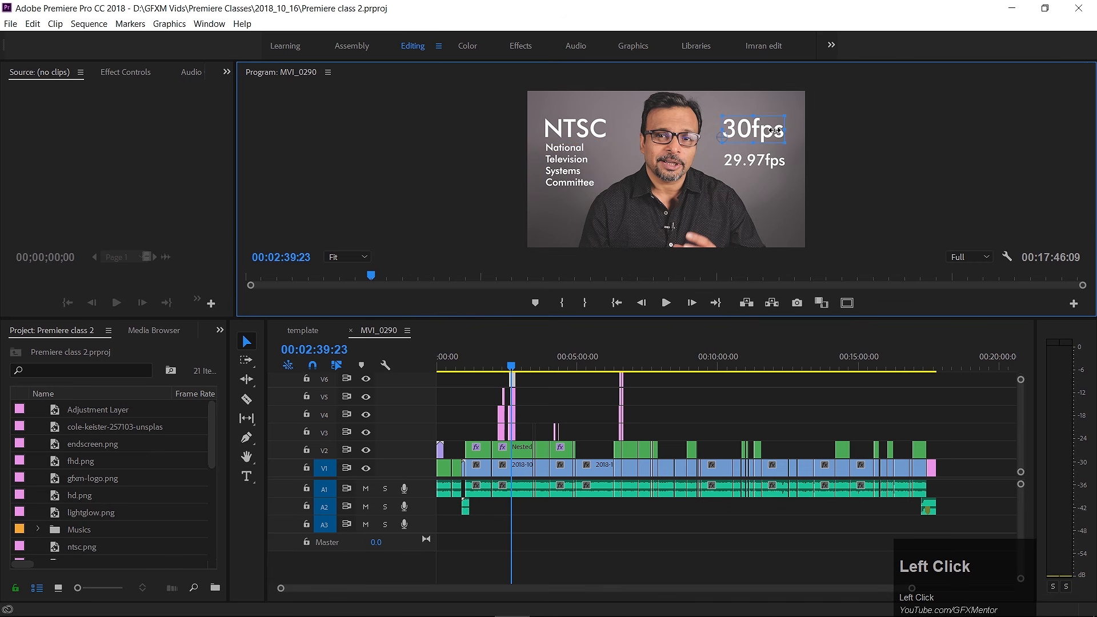
click(774, 164)
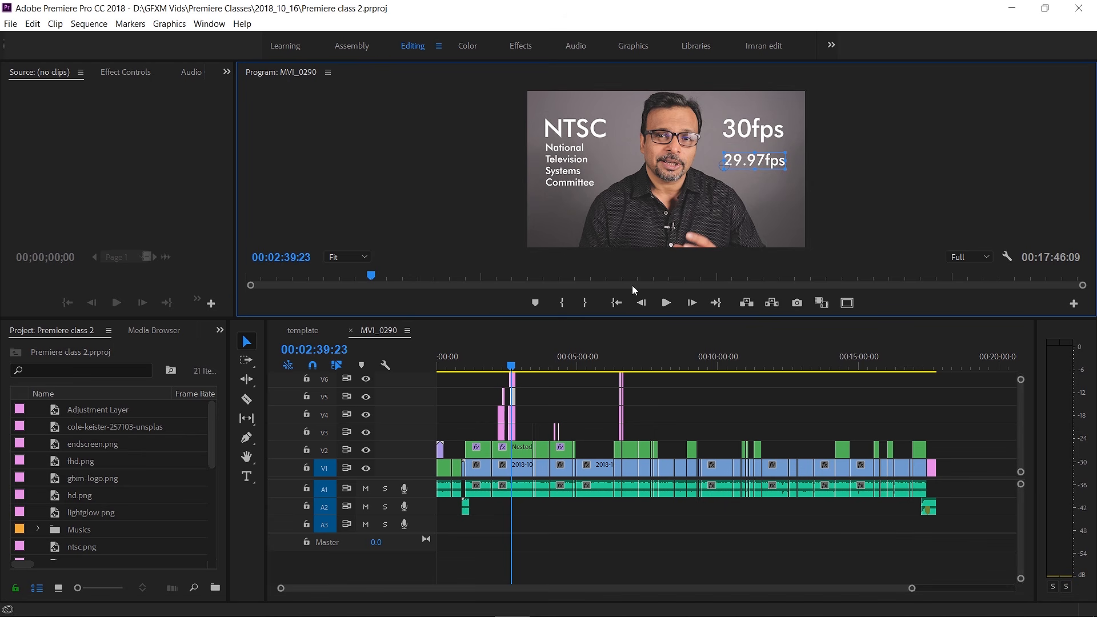
drag(497, 323, 496, 380)
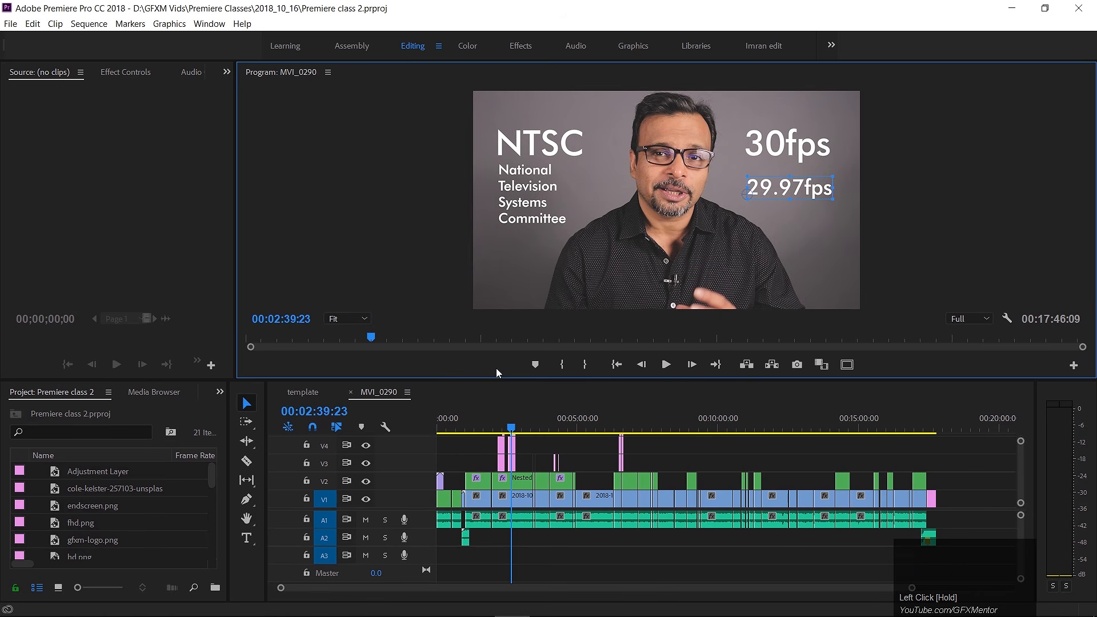
Activate the Selection tool and select single clips on the MVI_0290 timeline one after another.
click(245, 405)
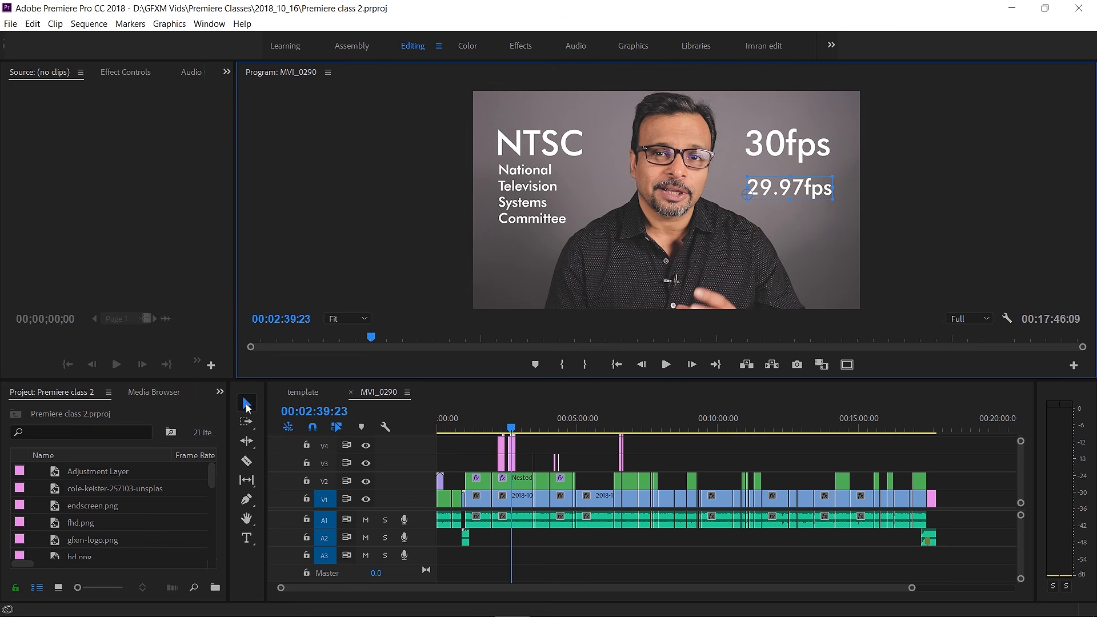
click(565, 487)
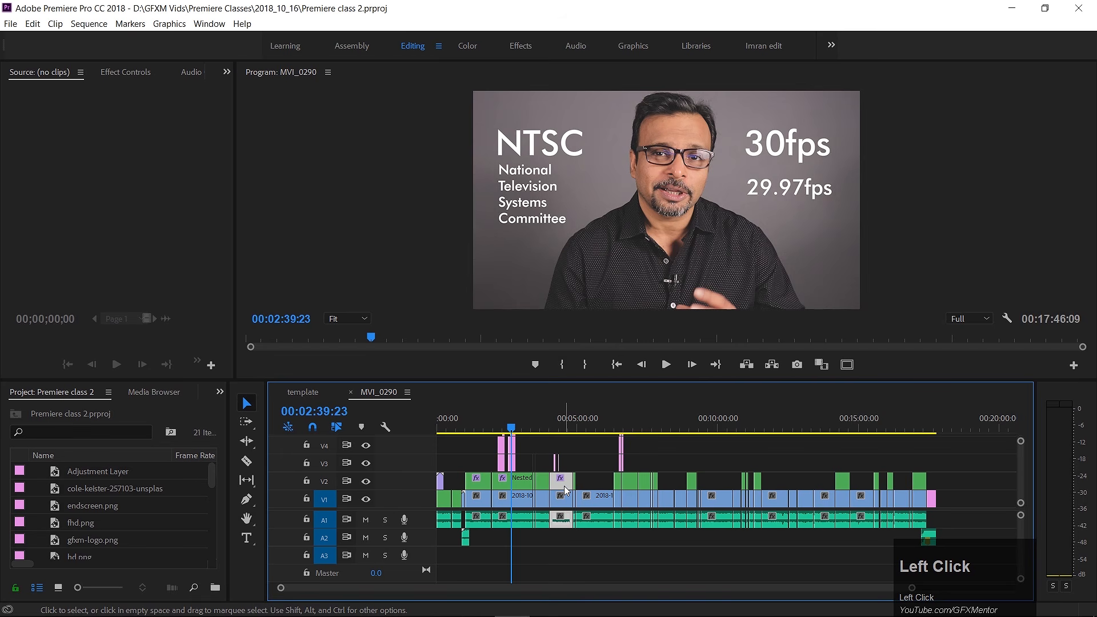
click(631, 521)
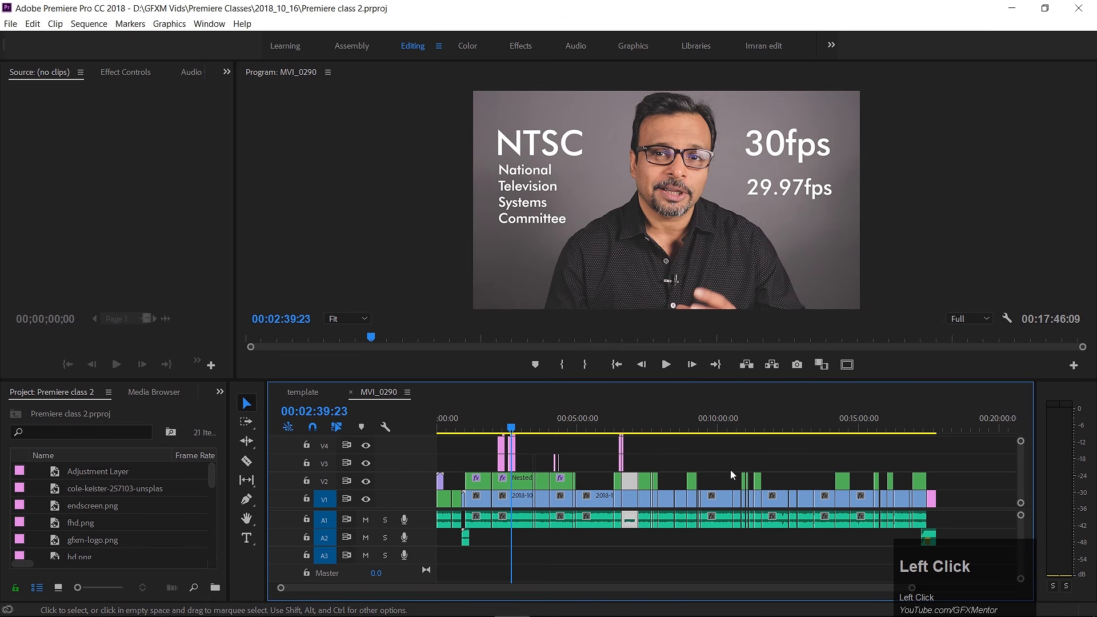
Select all clips in the second half of the MVI_0290 timeline, try moving them later, and undo the move.
drag(722, 447, 944, 534)
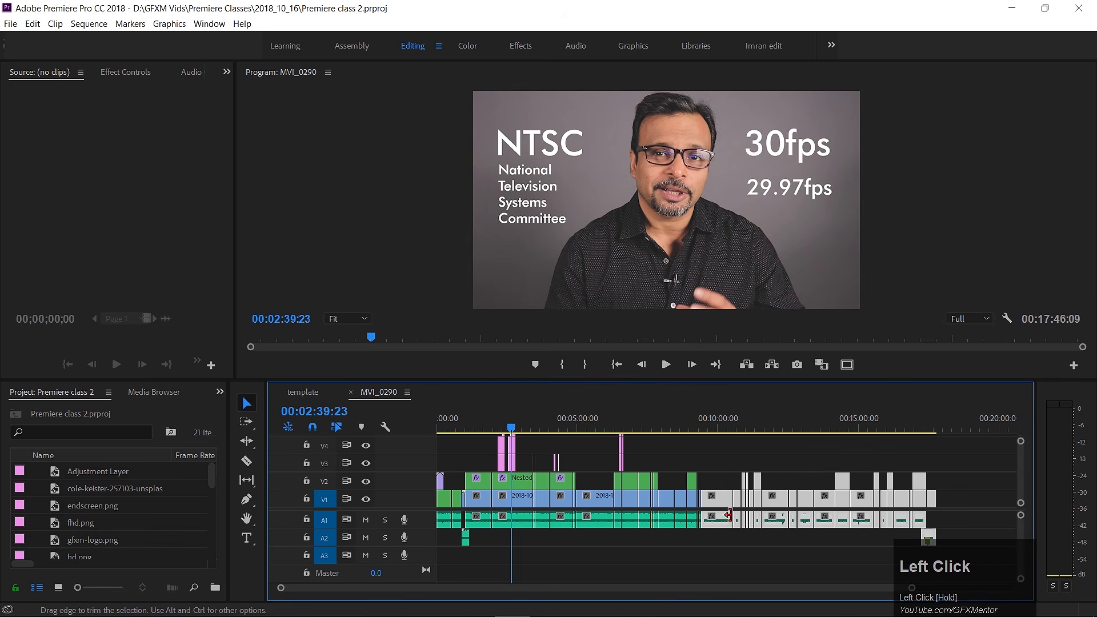
drag(725, 505, 783, 506)
key(ctrl+z)
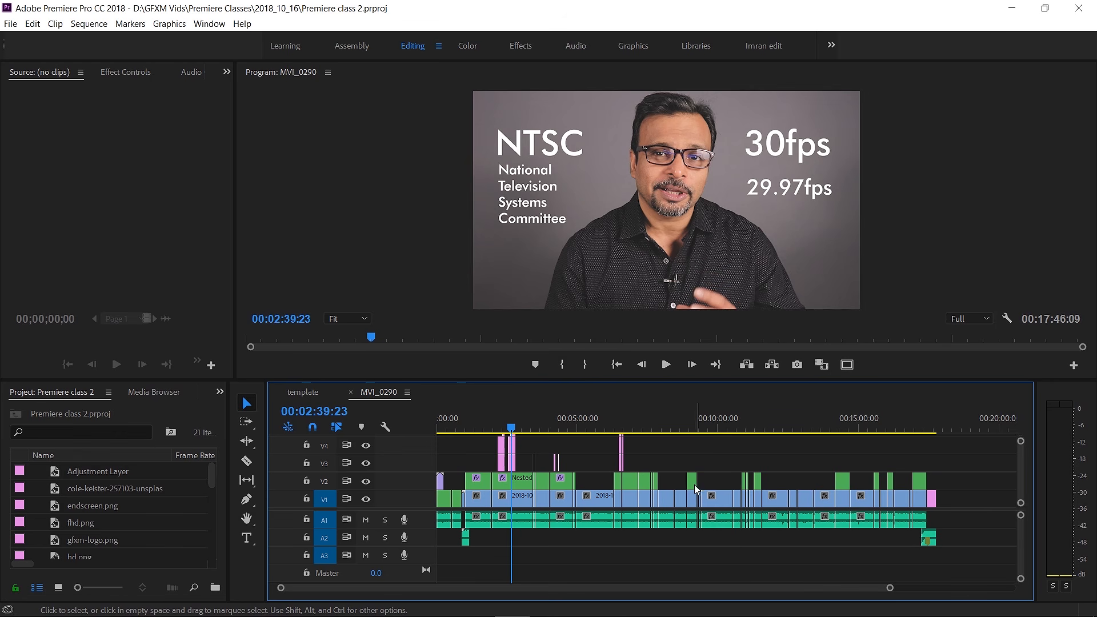
Select only the last group of clips in MVI_0290, try shifting it later to open a gap, and undo the shift.
scroll(637, 505, up, 2)
scroll(637, 506, down, 2)
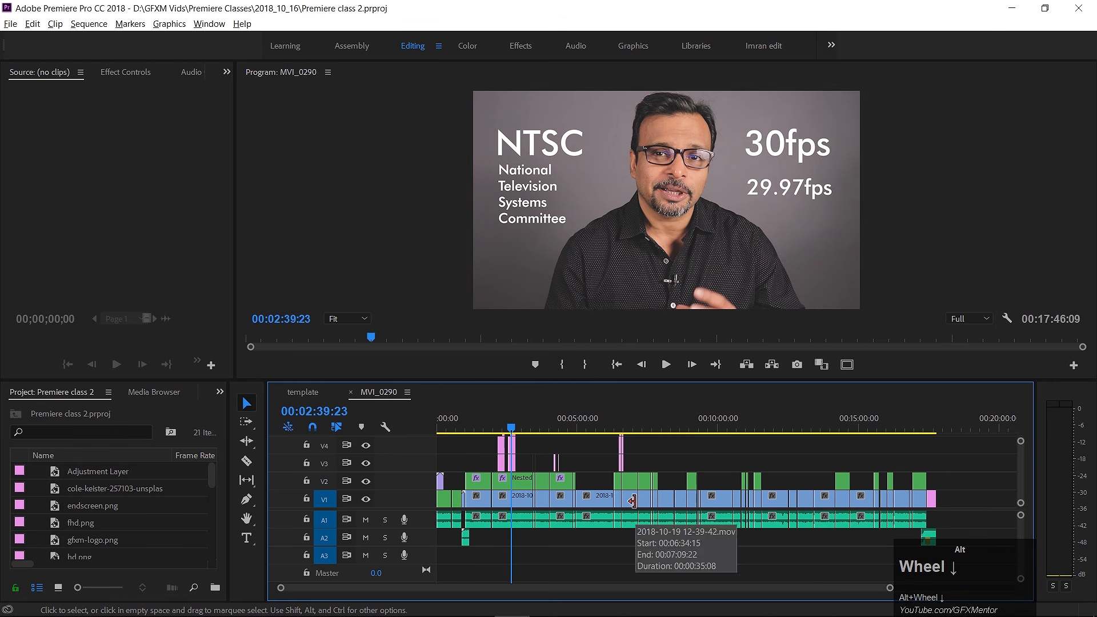
drag(808, 451, 955, 536)
drag(805, 496, 852, 497)
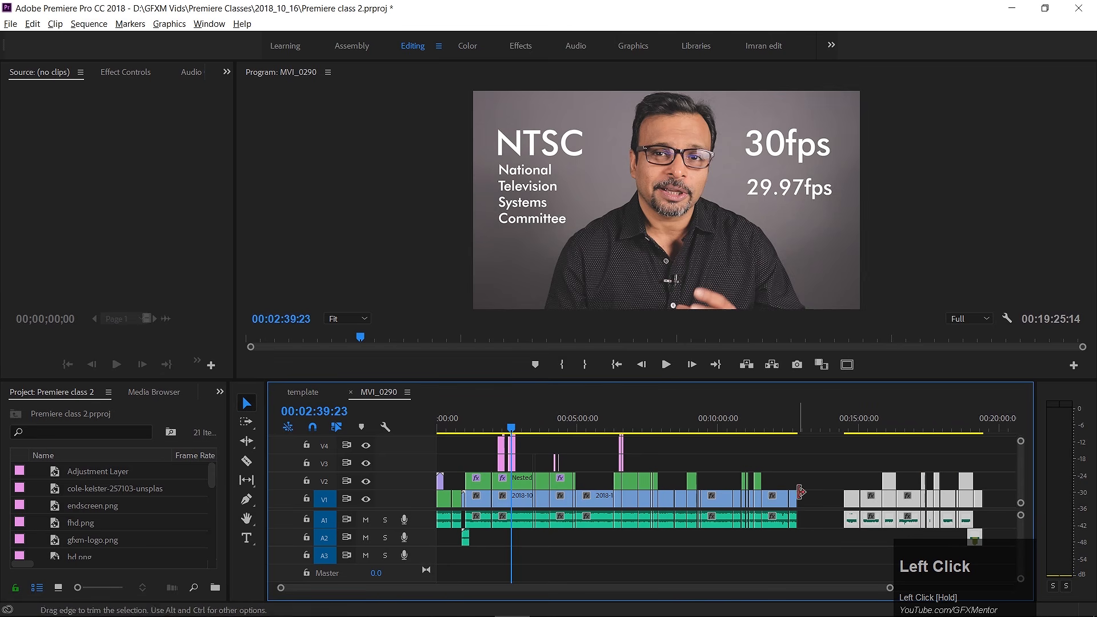
click(831, 506)
key(ctrl+z)
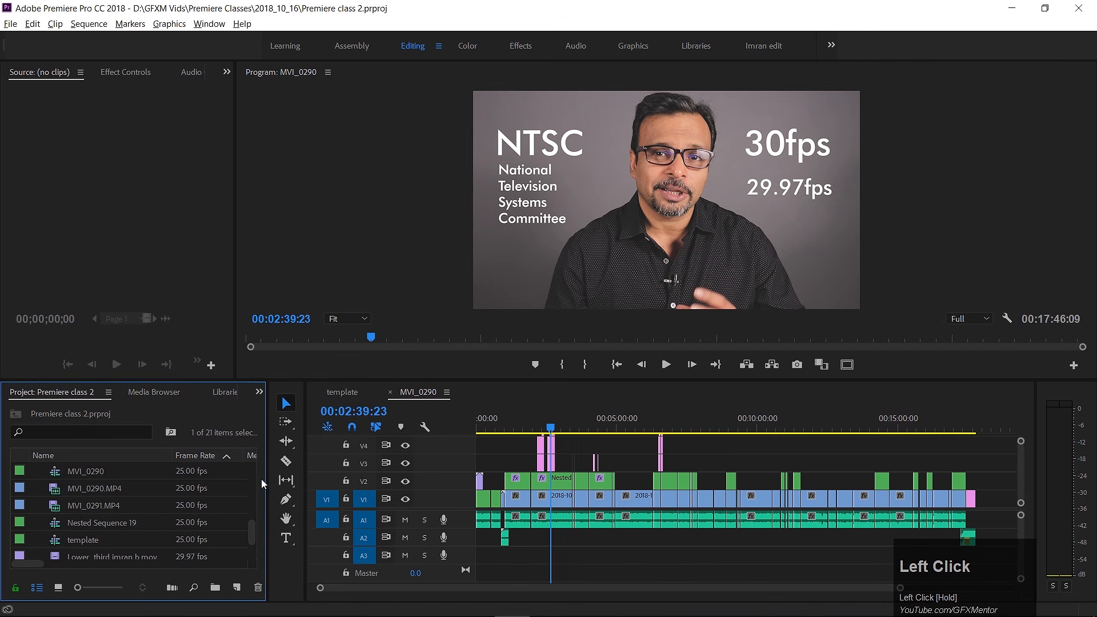
Create a new sequence from GFXM intro final.mov in the project.
mouse_move(252, 532)
mouse_down()
mouse_move(252, 546)
mouse_move(252, 537)
mouse_up()
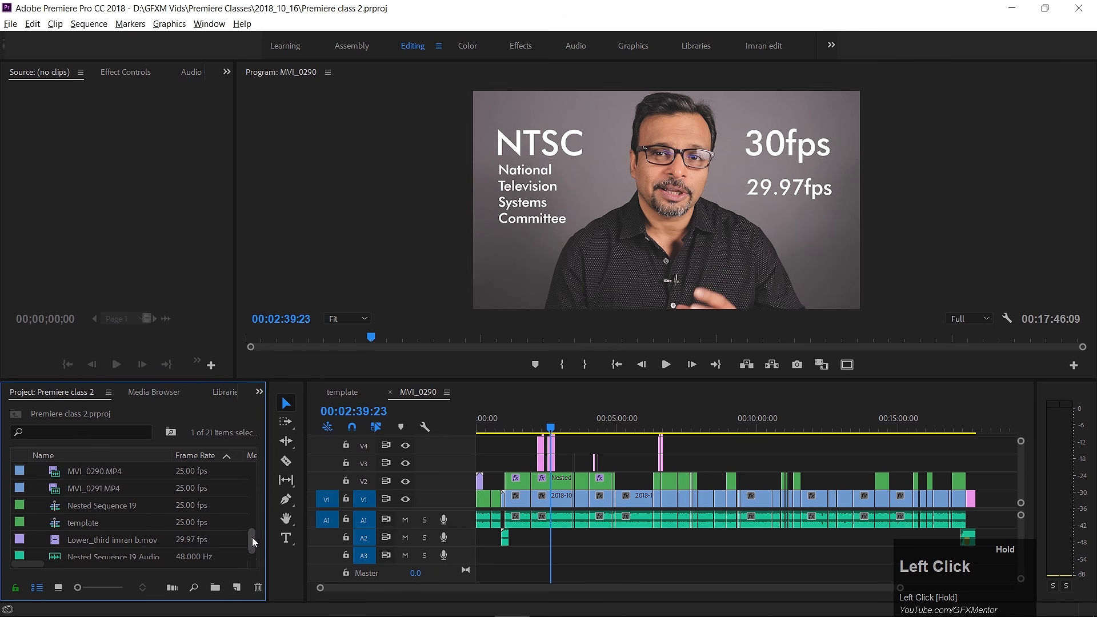
mouse_move(251, 537)
mouse_down()
mouse_move(252, 547)
mouse_move(252, 522)
mouse_up()
drag(64, 491, 122, 494)
drag(203, 575, 238, 588)
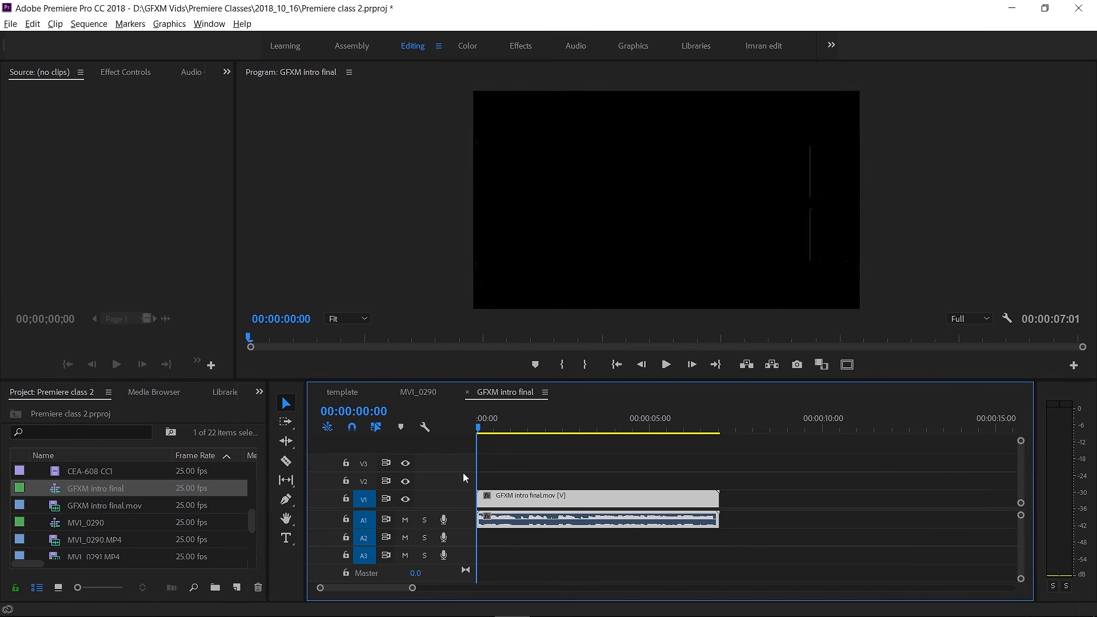
Try trimming the end of the GFXM intro final.mov clip inward and extending it past its full length.
mouse_move(534, 509)
mouse_down()
mouse_move(631, 507)
mouse_move(552, 504)
mouse_up()
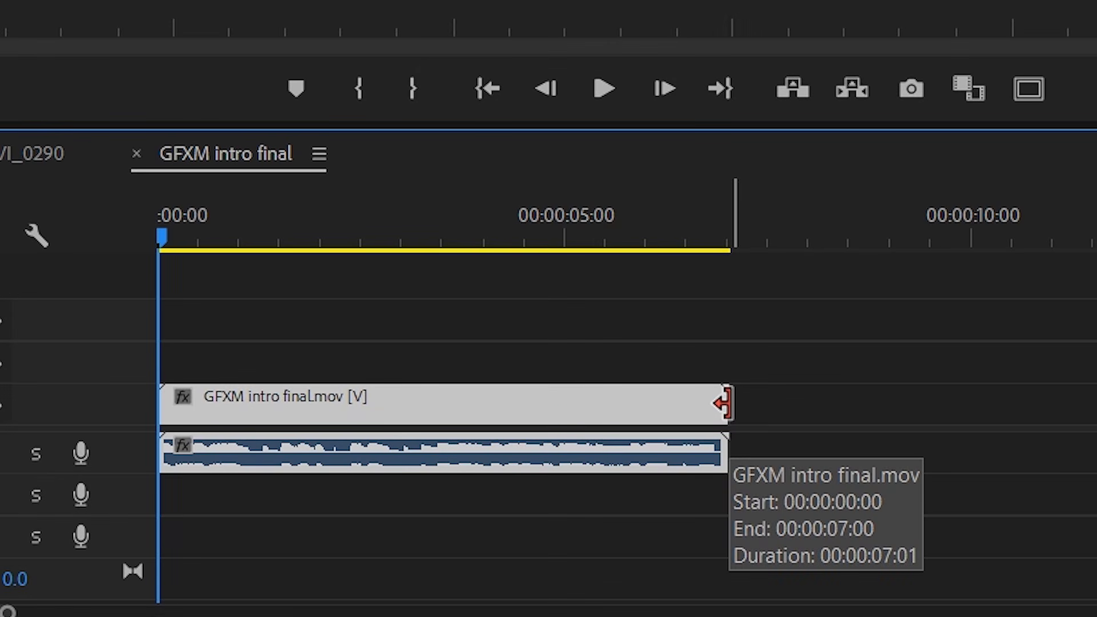
click(722, 403)
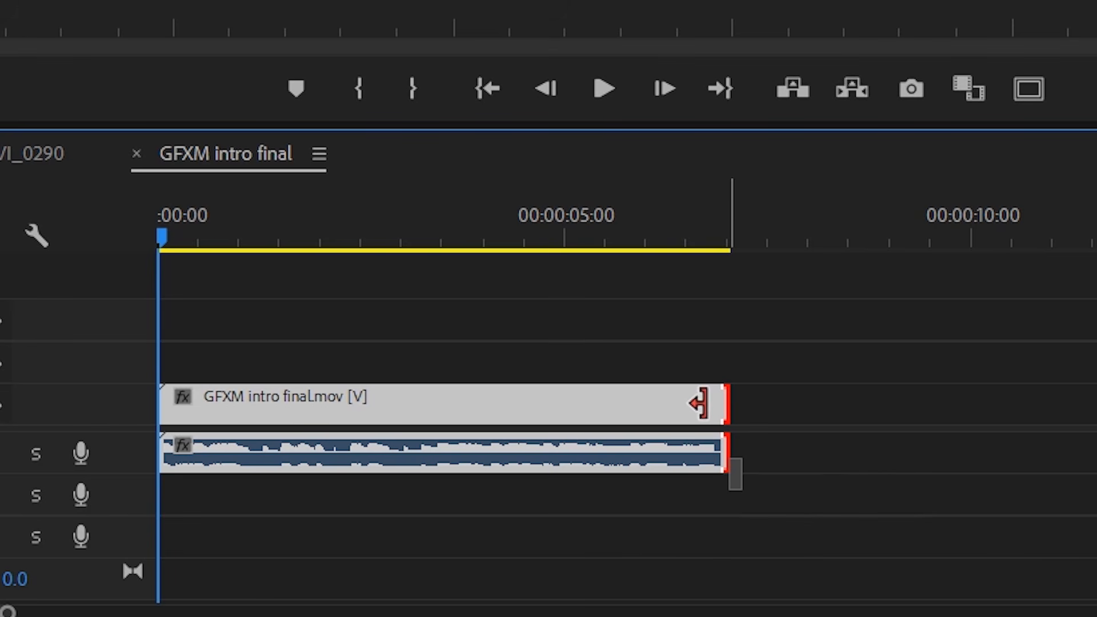
drag(636, 403, 890, 406)
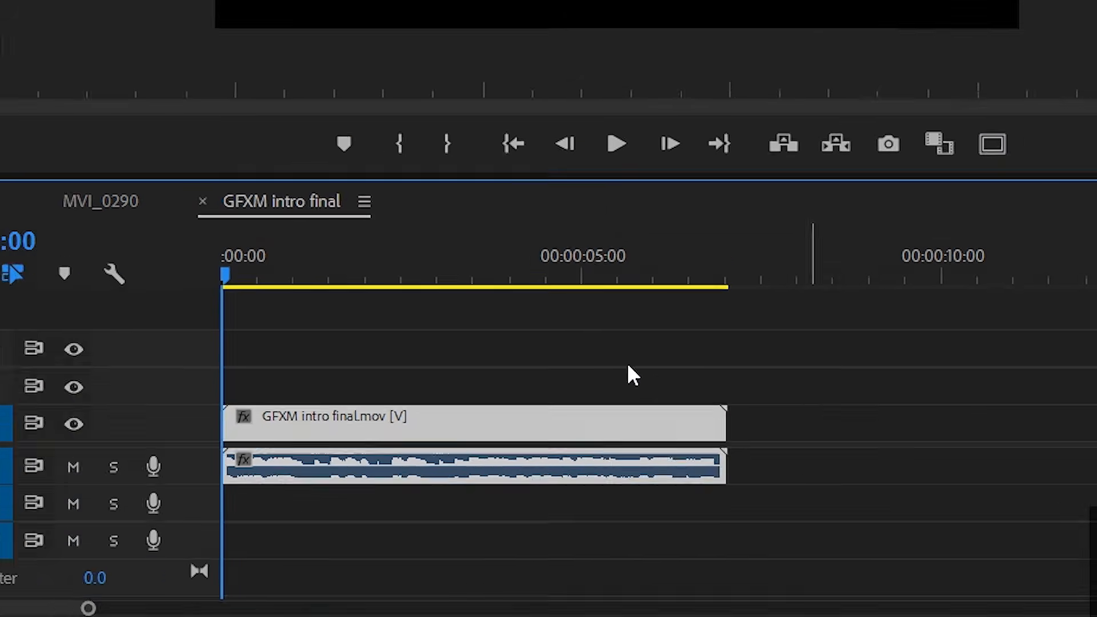
Move the playhead to 00:00:06:15, try trimming the end of the intro clip inward, and extend it back to full length.
drag(227, 277, 319, 280)
drag(523, 430, 705, 435)
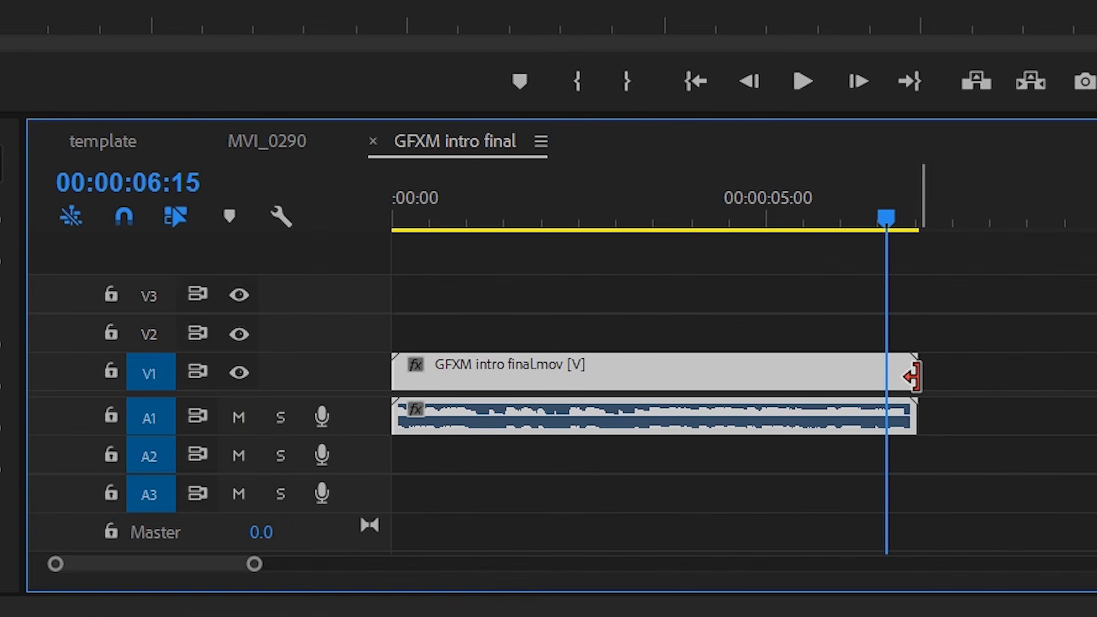
mouse_move(912, 377)
mouse_down()
mouse_move(887, 377)
mouse_move(980, 377)
mouse_move(897, 375)
mouse_up()
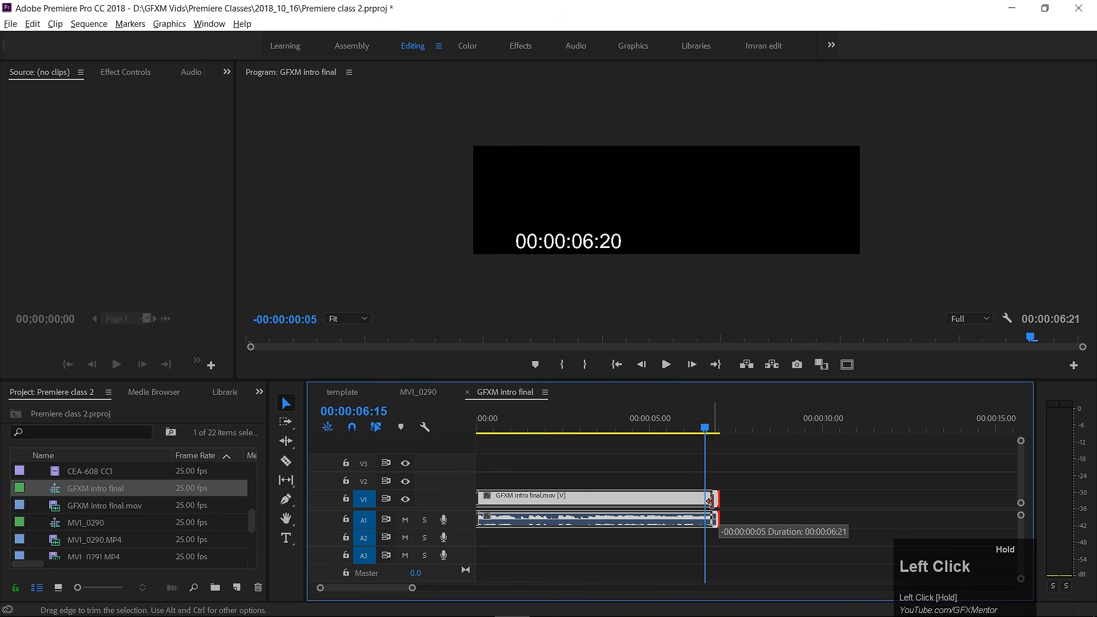
mouse_move(710, 500)
mouse_down()
mouse_move(688, 500)
mouse_move(721, 500)
mouse_up()
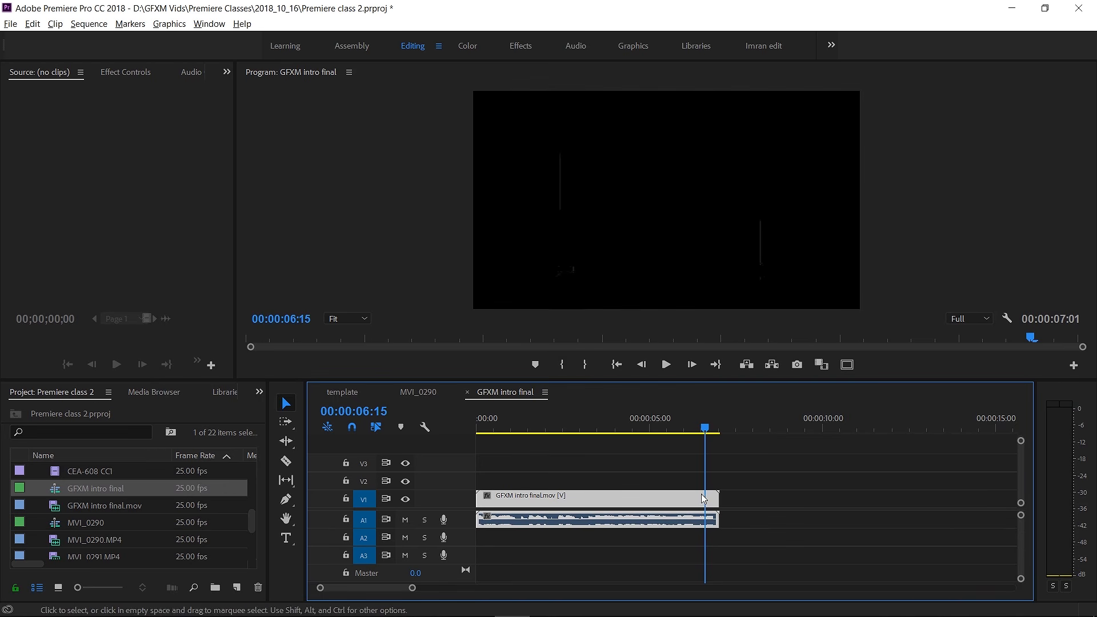
Trim the end of the intro clip to a duration of 00:00:04:24 and place MVI_0290.MP4 directly after it on V1.
drag(717, 497, 641, 497)
drag(704, 427, 600, 431)
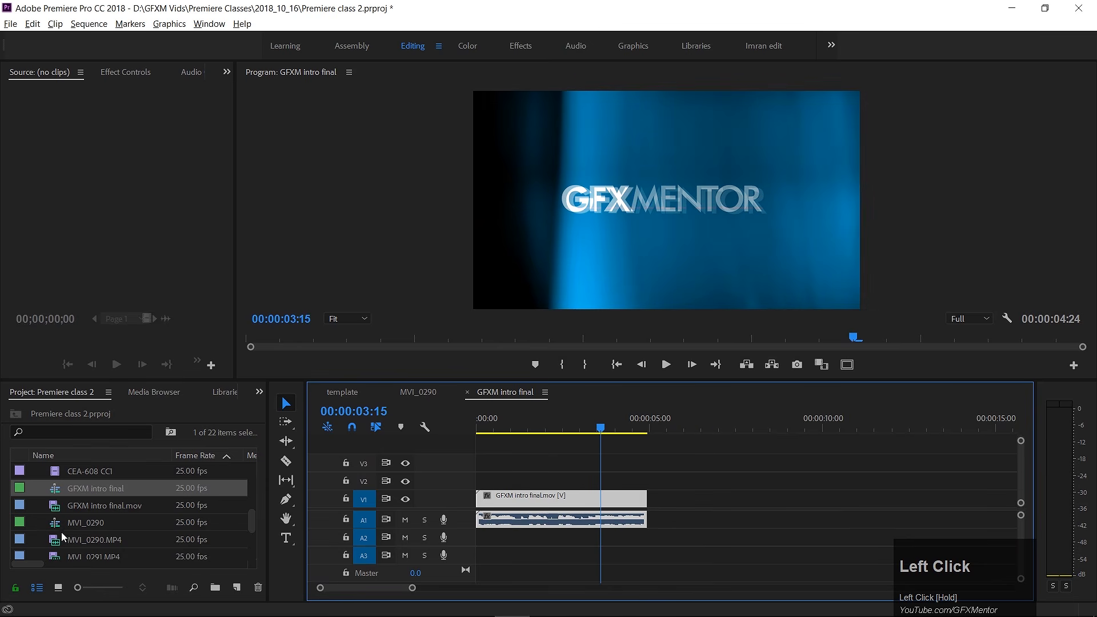
drag(56, 543, 717, 504)
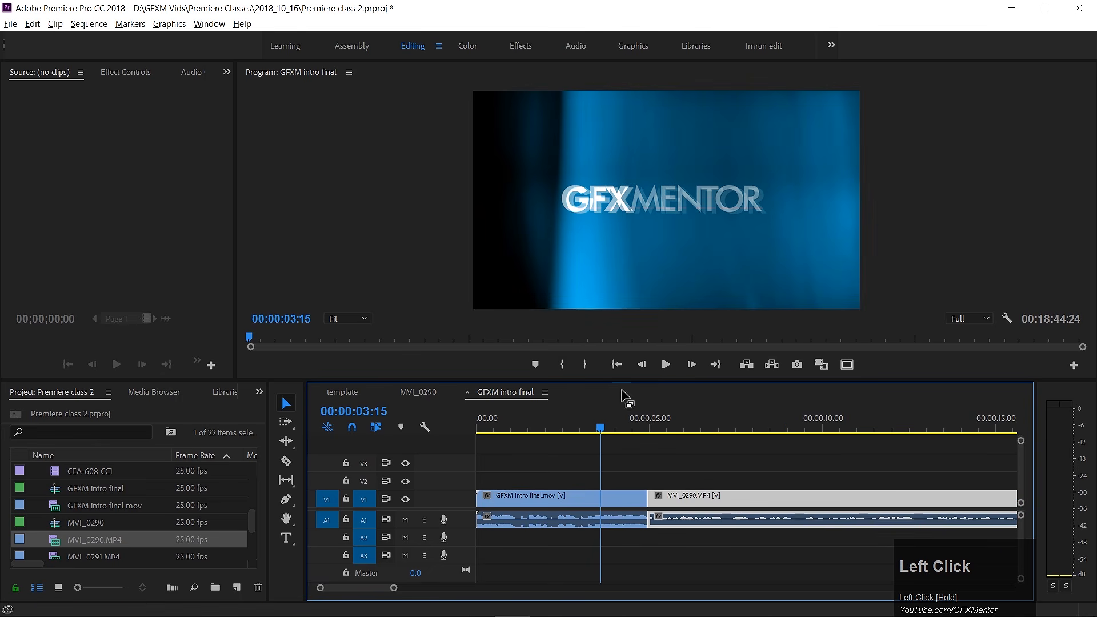
Preview the cut between the intro and MVI_0290.MP4, and place the playhead at 00:00:04:11.
drag(592, 426, 641, 428)
key(space)
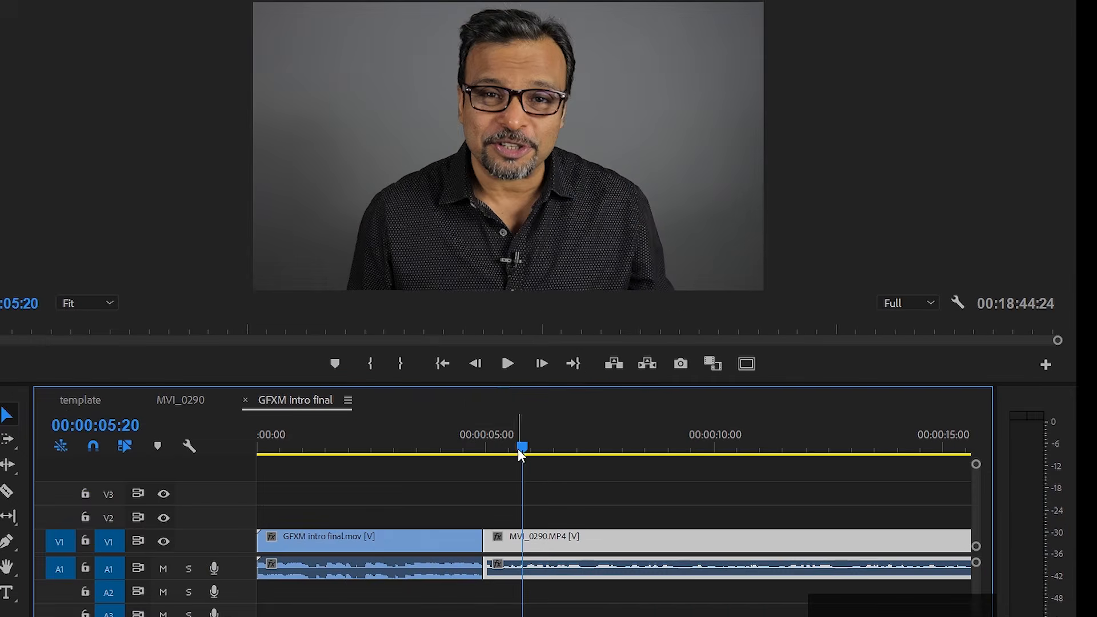
drag(521, 452, 461, 451)
key(space)
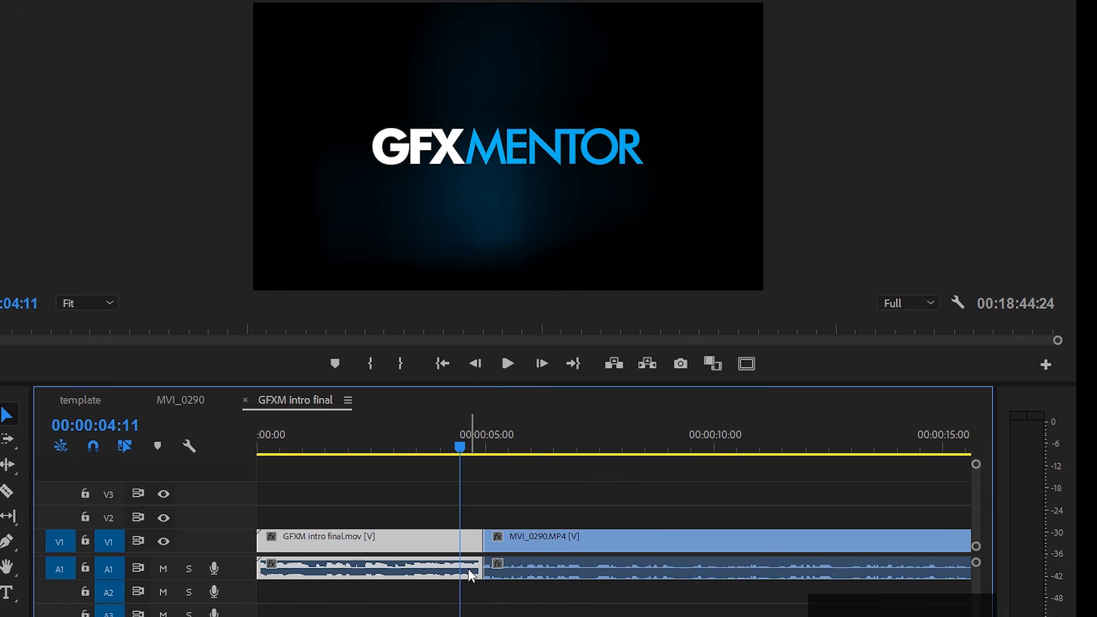
Trim the end of the intro clip to the playhead at 00:00:04:11 and move MVI_0290.MP4 up against it.
drag(479, 536, 459, 536)
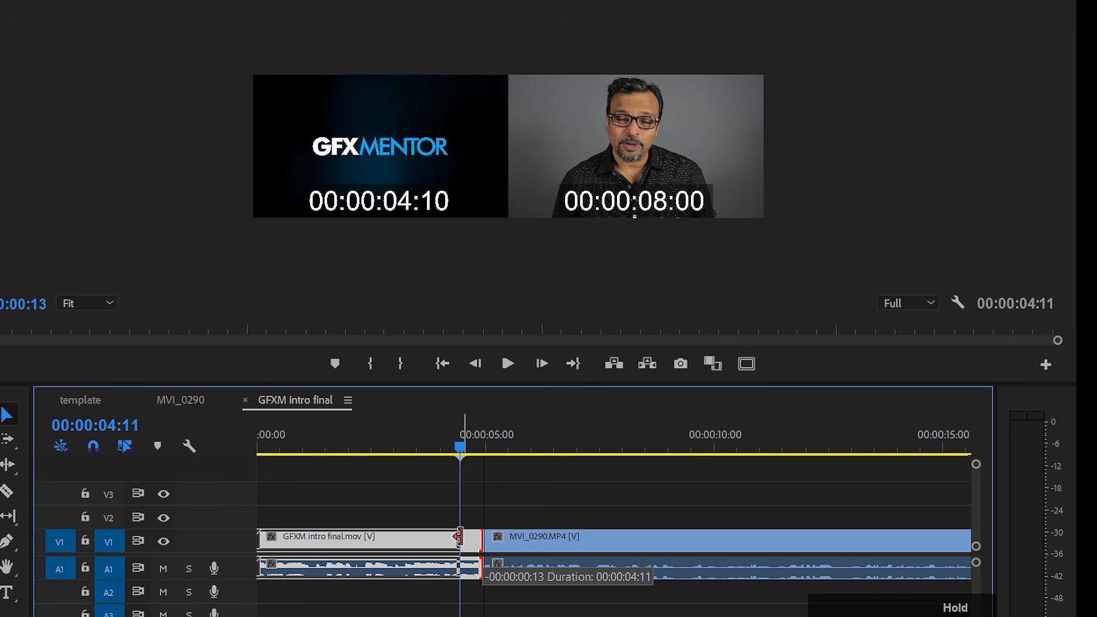
drag(459, 536, 432, 537)
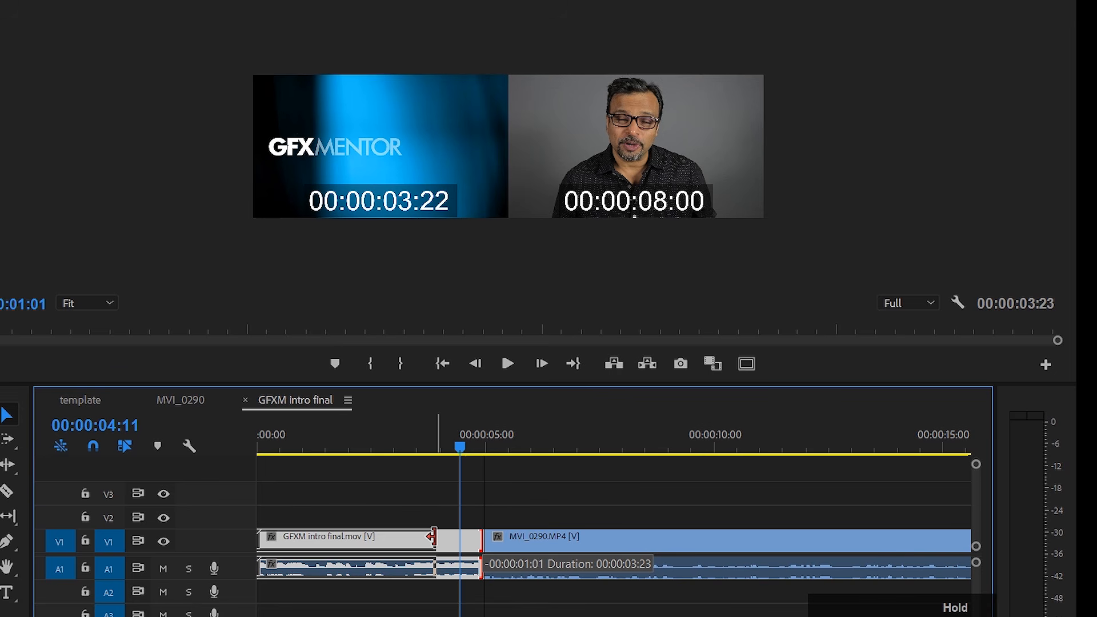
drag(431, 537, 432, 537)
drag(549, 536, 519, 540)
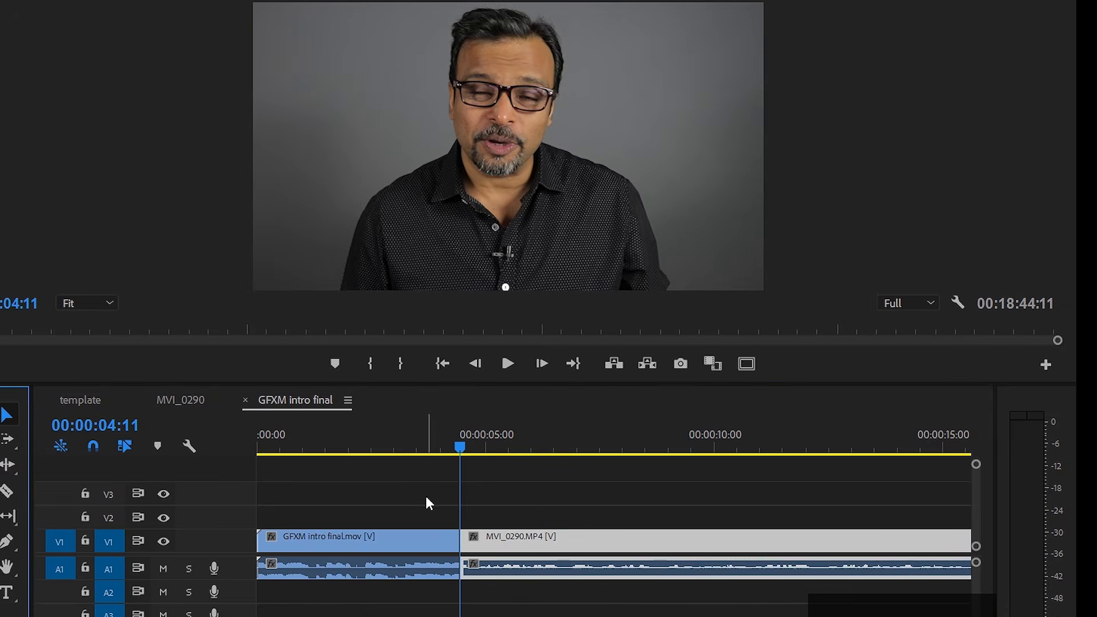
Select both clips in the sequence together and move the playhead to 00:00:04:13.
drag(426, 497, 521, 614)
mouse_move(414, 543)
mouse_down()
mouse_move(558, 549)
mouse_move(419, 543)
mouse_up()
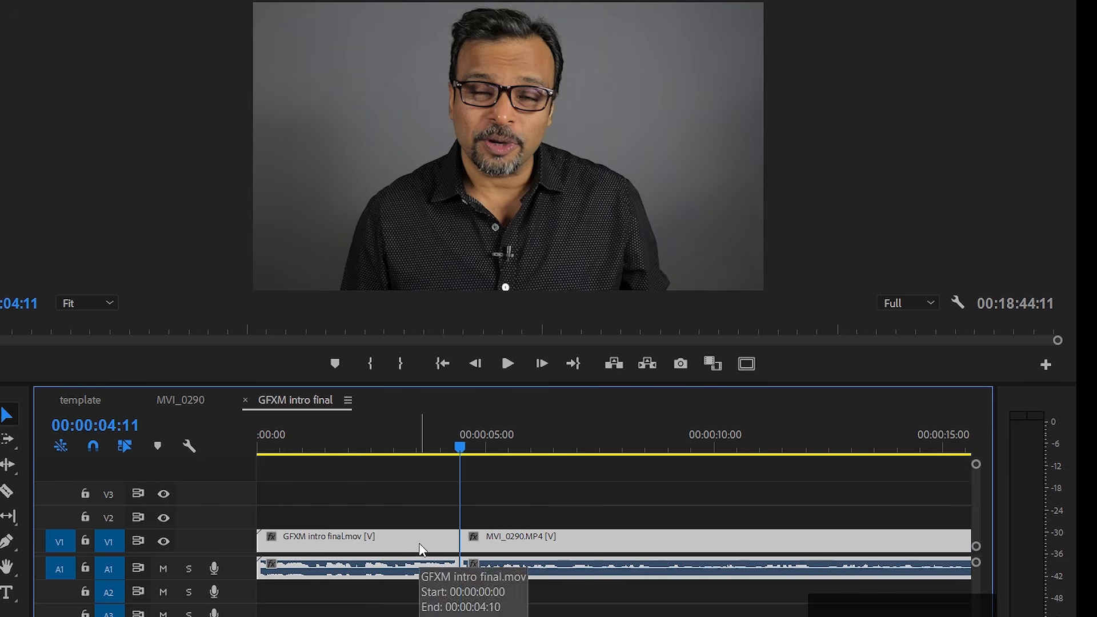
mouse_move(460, 447)
mouse_down()
mouse_move(441, 446)
mouse_move(462, 449)
mouse_up()
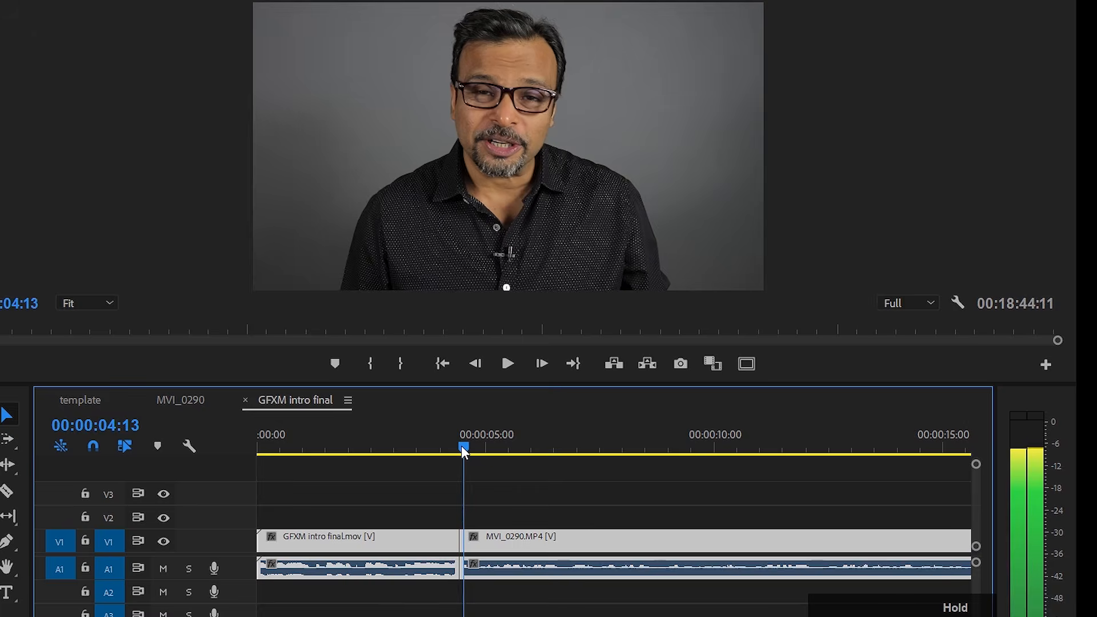
Move the video of the intro clip up to track V3 and return it to track V1.
drag(494, 546, 365, 496)
click(417, 506)
click(369, 545)
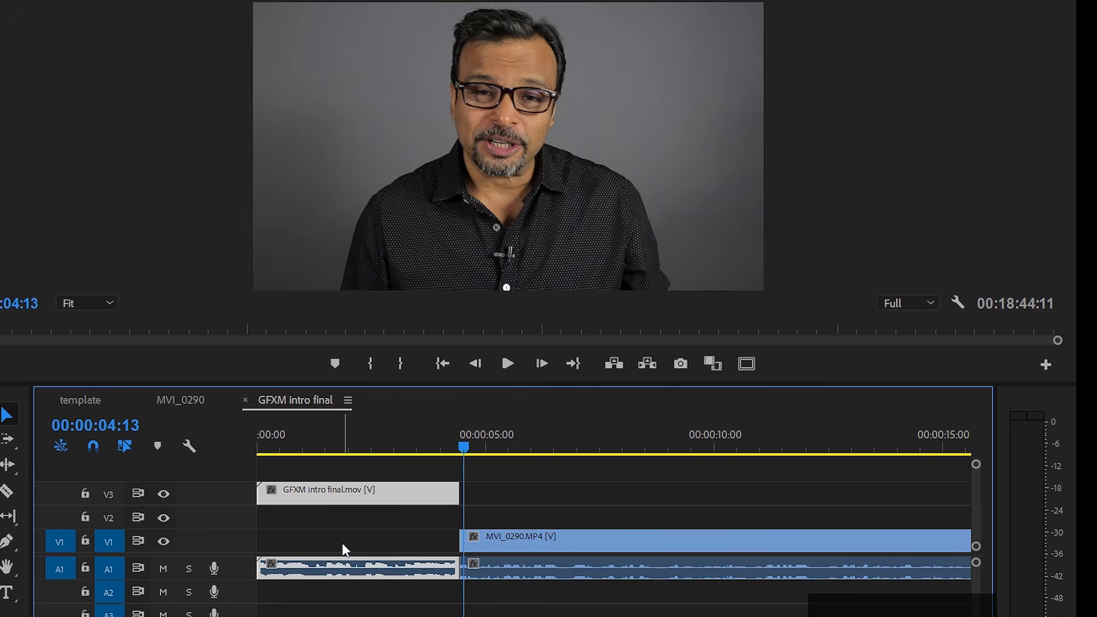
drag(360, 498, 362, 543)
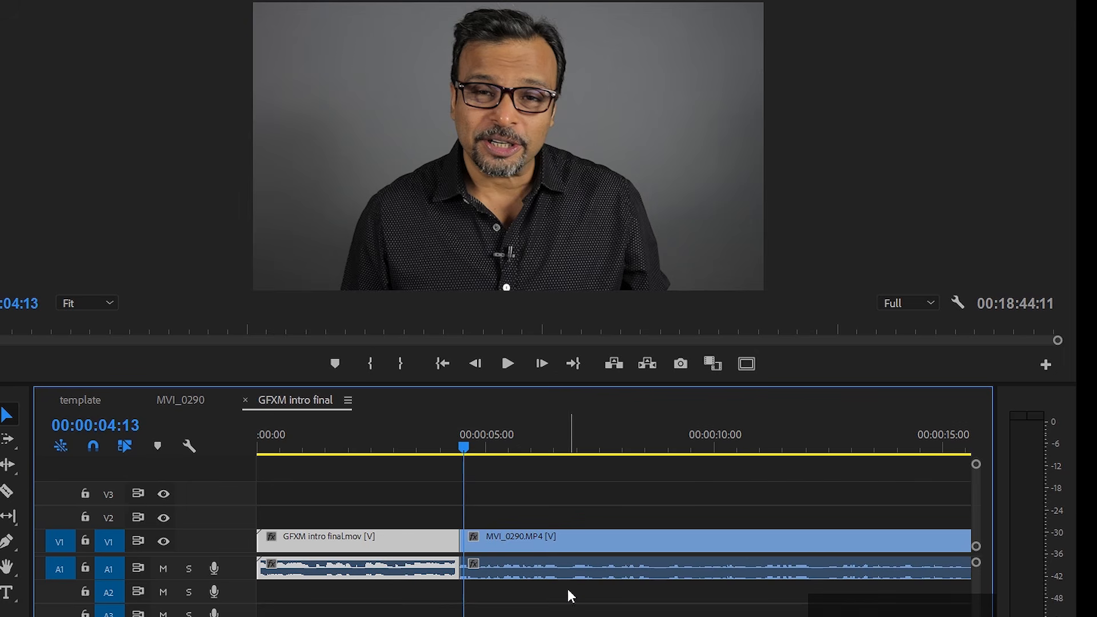
Try moving MVI_0290.MP4 later on the timeline to leave a gap after the intro, and undo the change.
drag(546, 547, 615, 543)
key(ctrl+z)
key(ctrl+z)
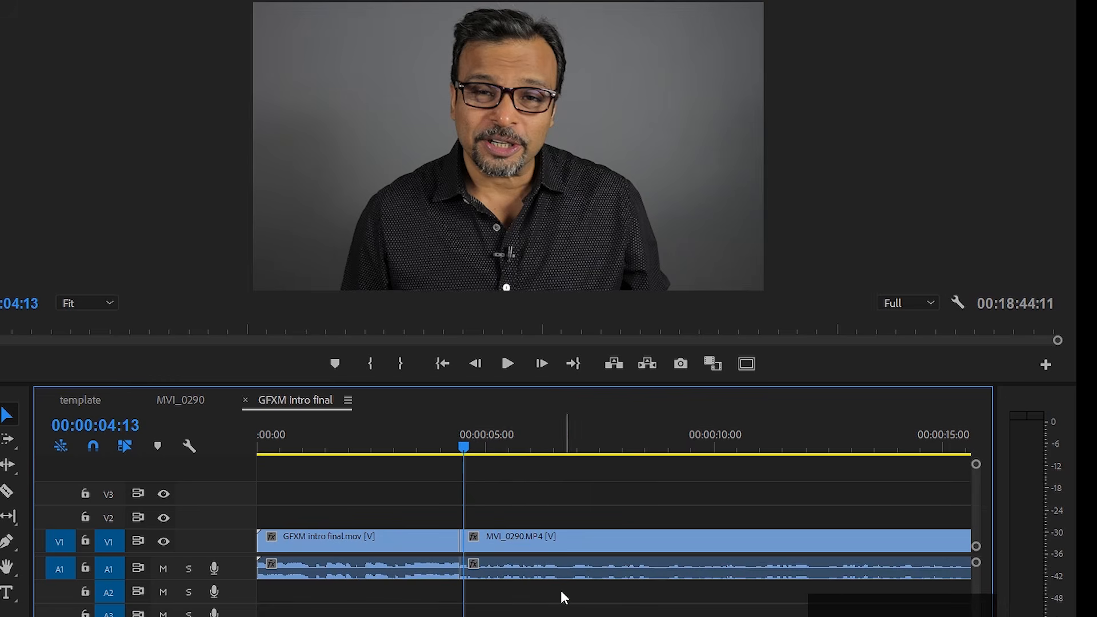
Move the playhead to 00:00:04:01, inside the intro clip.
drag(462, 448, 440, 447)
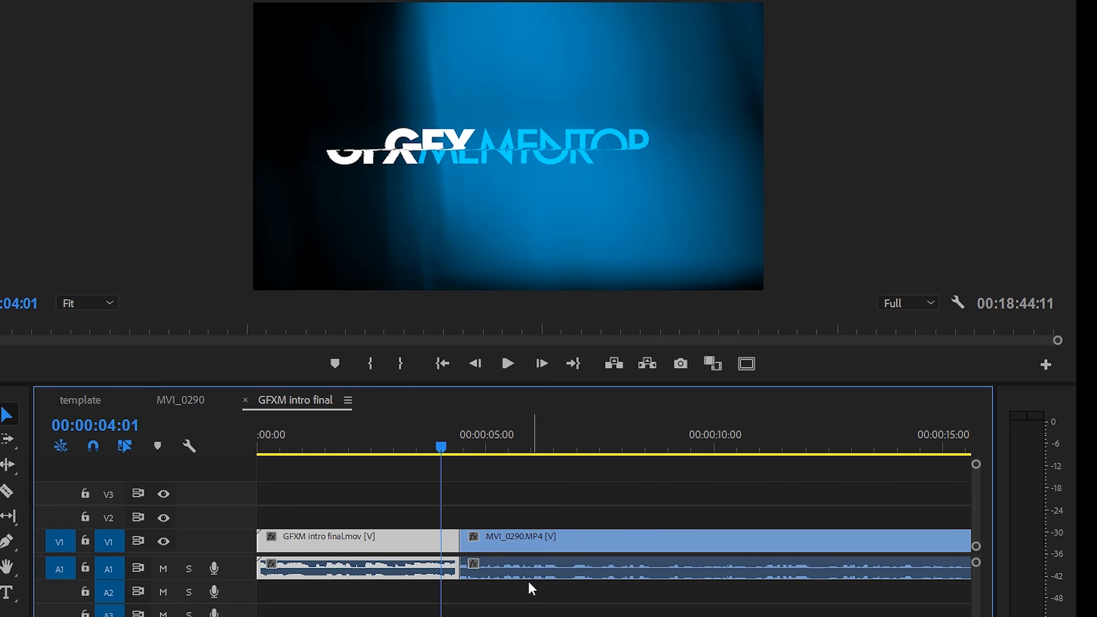
Try shifting MVI_0290.MP4 slightly later, undo that move, and select the intro clip and MVI_0290.MP4 together.
drag(459, 542, 496, 543)
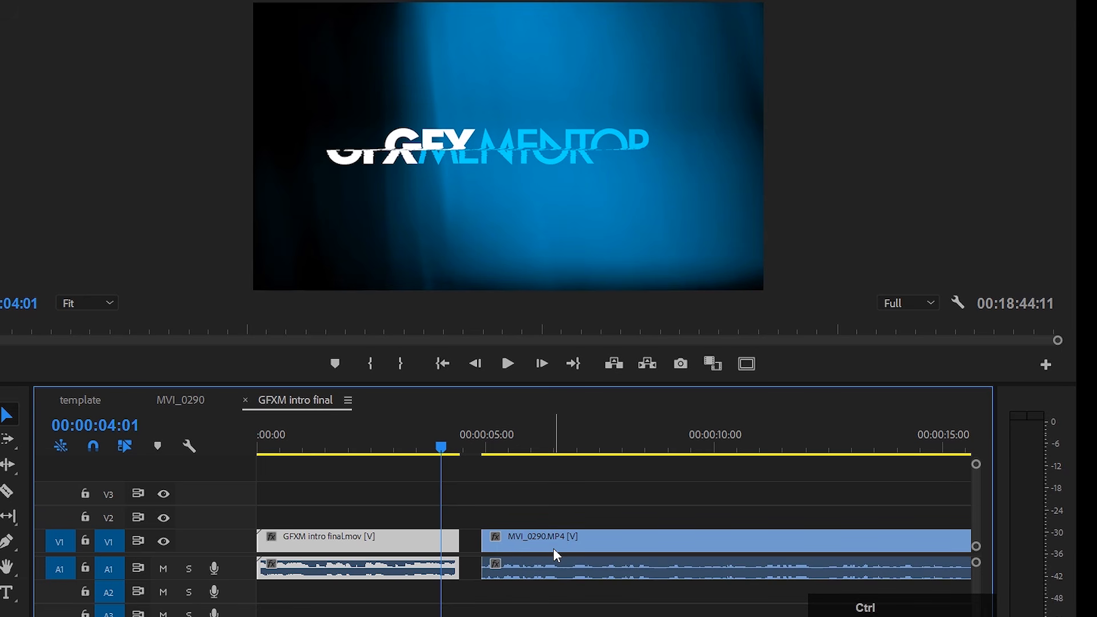
key(ctrl+z)
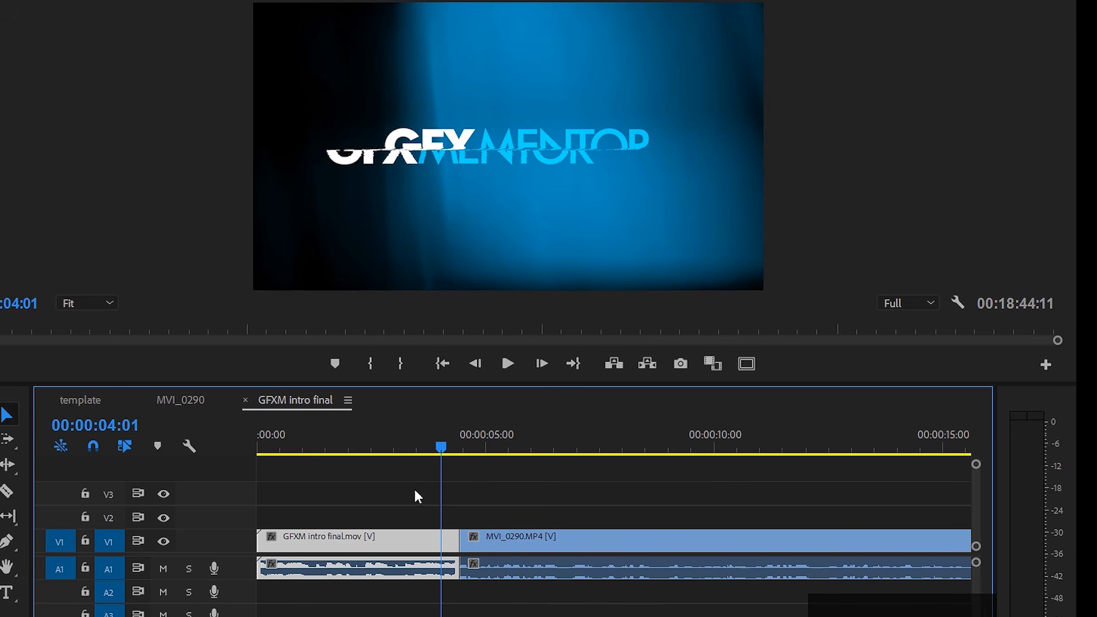
drag(370, 479, 533, 615)
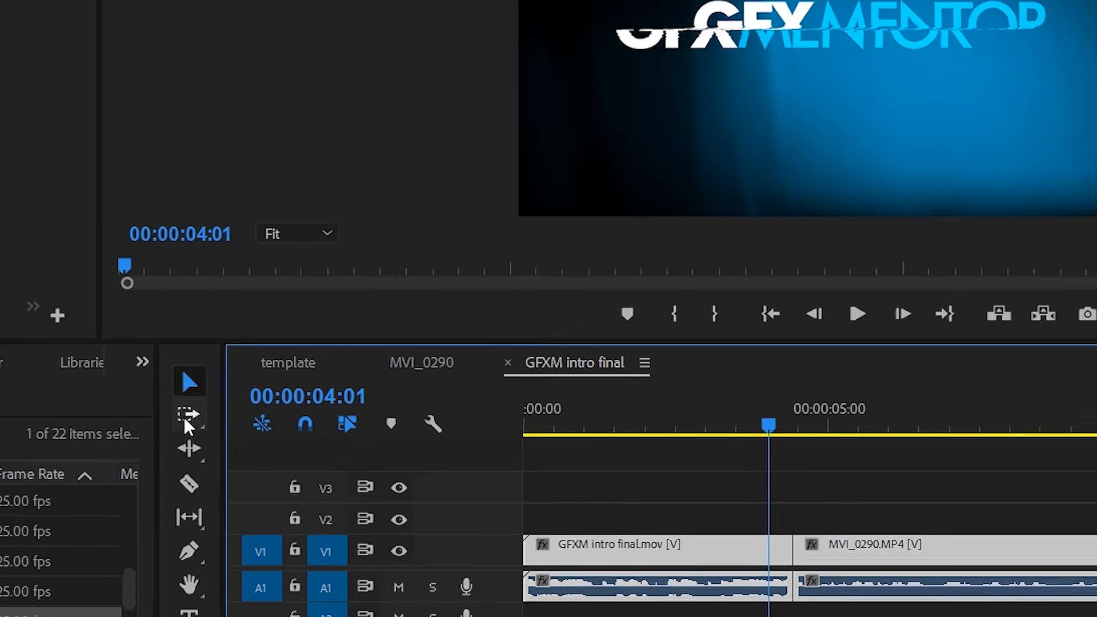
Activate the Track Select Forward Tool and open the MVI_0290 sequence.
click(7, 439)
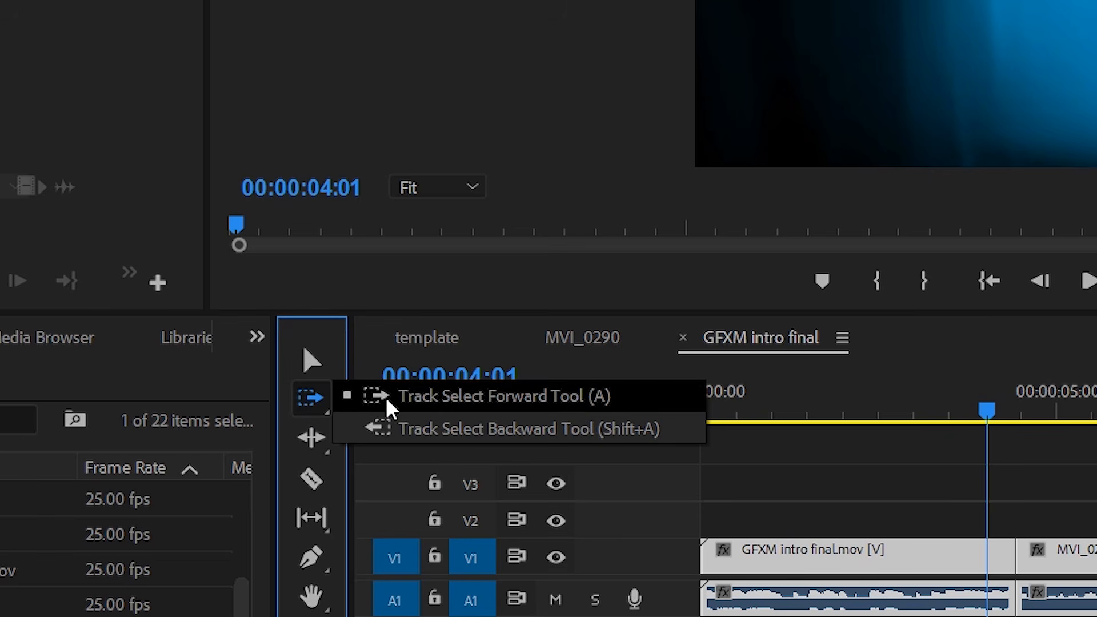
click(428, 400)
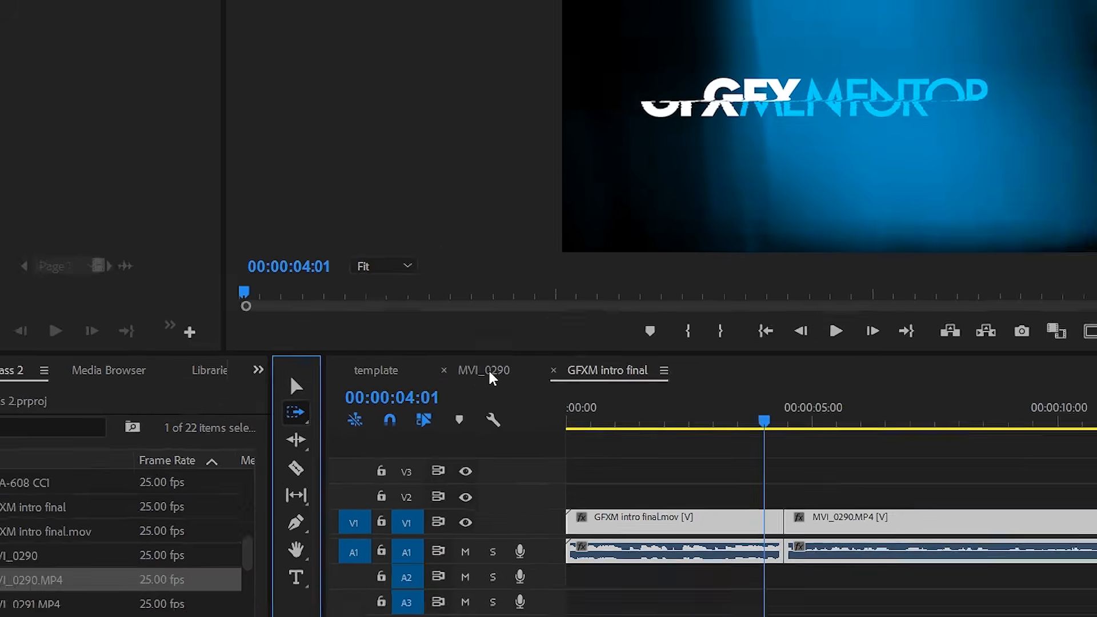
click(582, 337)
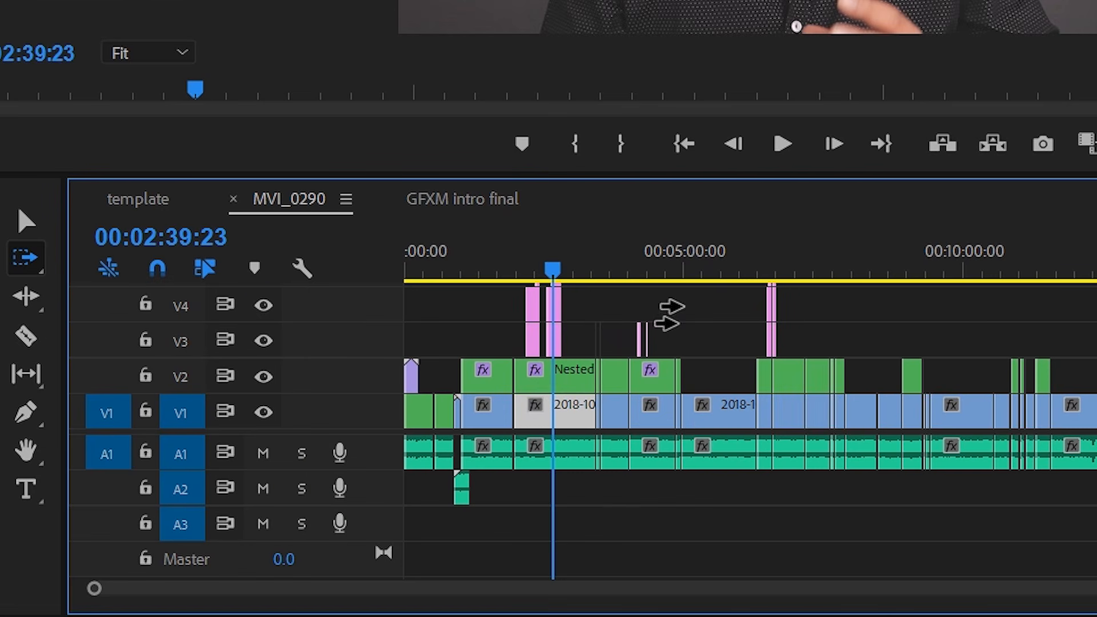
Select all clips on every track from about the seven-minute mark onward, try shifting them later twice, and undo each move.
click(821, 316)
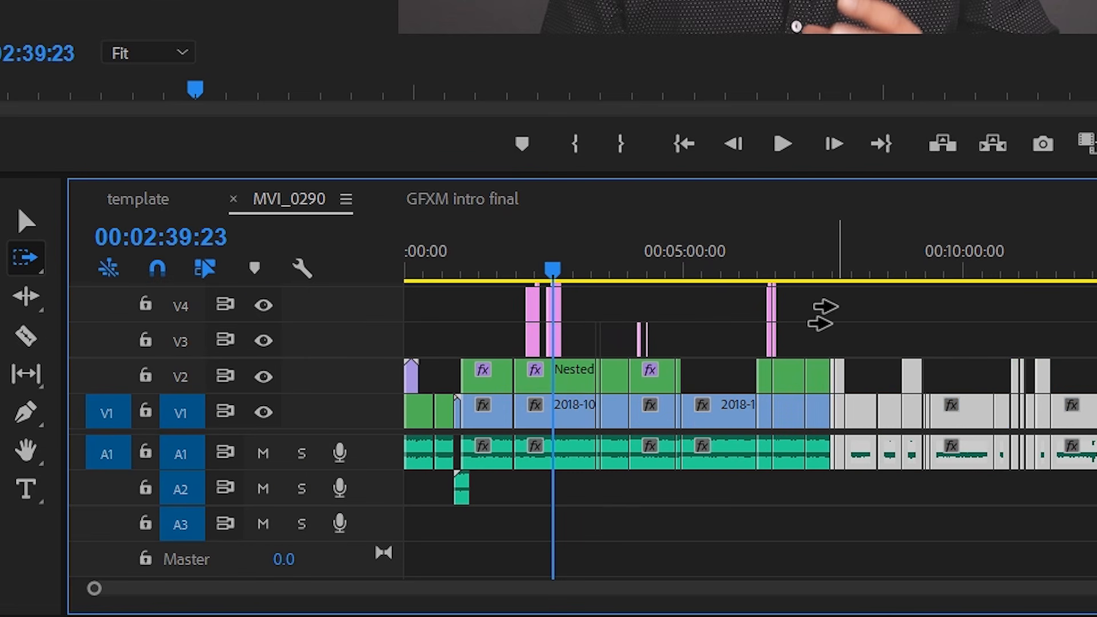
click(804, 318)
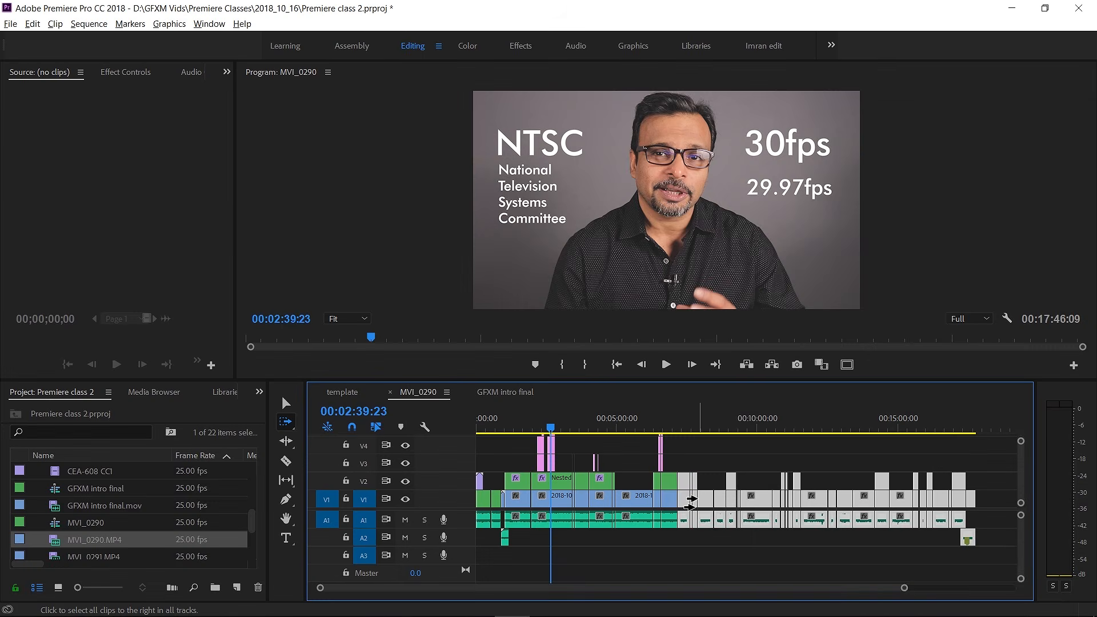
drag(850, 413, 922, 417)
drag(739, 502, 742, 504)
key(ctrl+z)
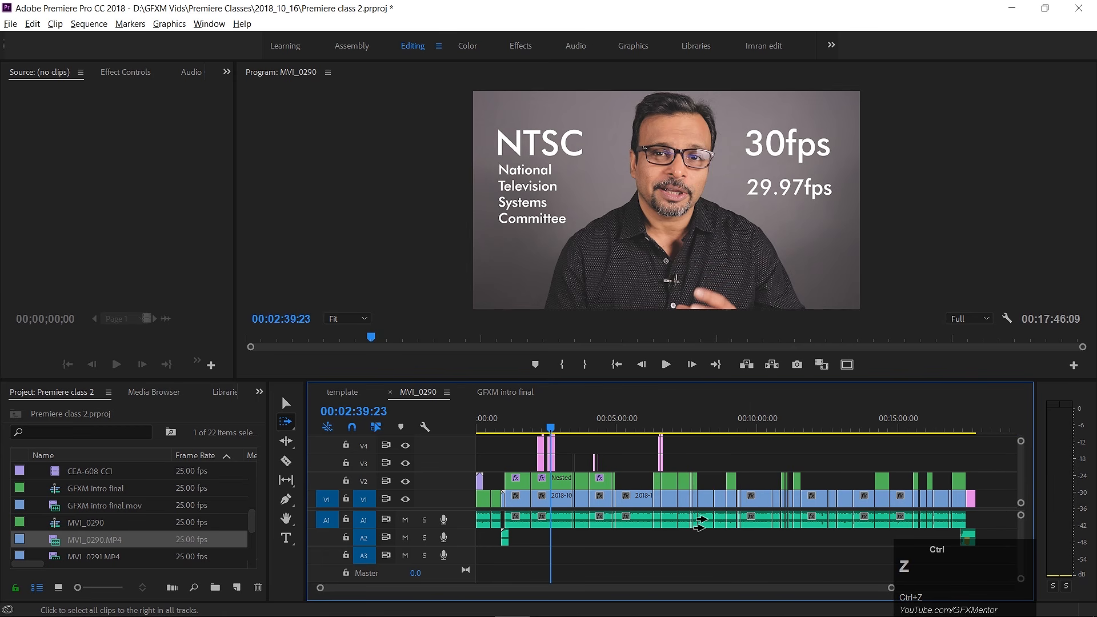
click(684, 500)
drag(684, 500, 816, 502)
key(ctrl+z)
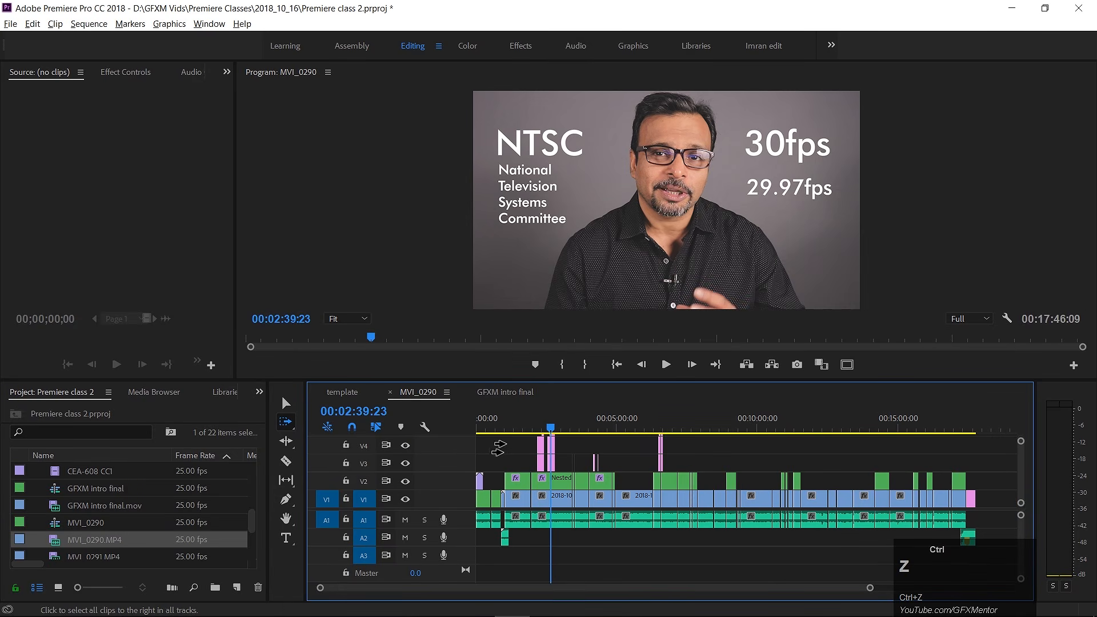
Select a block of clips around 00:10:00:00 to 00:15:00:00 with the Selection tool, try shifting clips with Track Select Forward, and undo.
click(287, 405)
drag(744, 448, 916, 531)
click(285, 421)
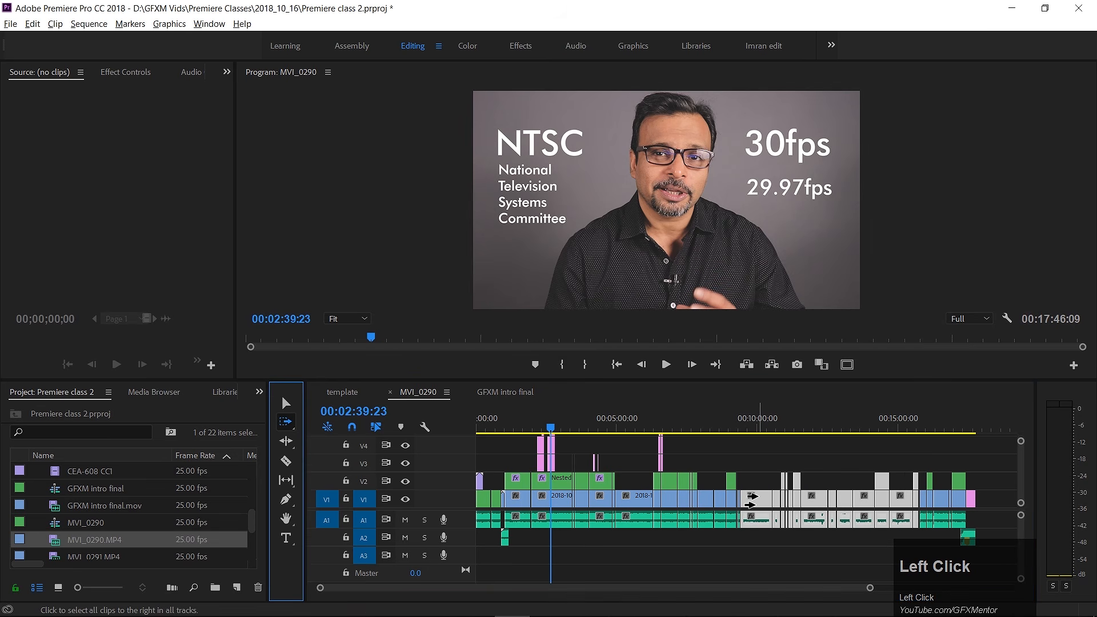
drag(750, 500, 825, 501)
key(ctrl+z)
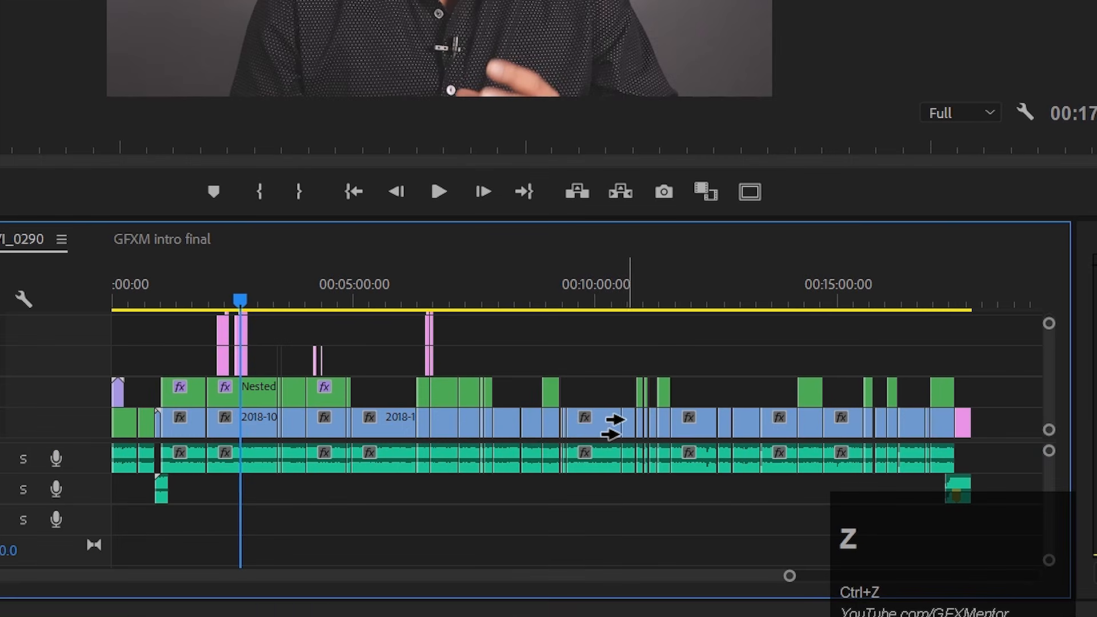
Use Track Select Forward limited to a single track to select the clips from about 00:09:24 onward on V1, A1 and V2 in turn.
shift+click(578, 422)
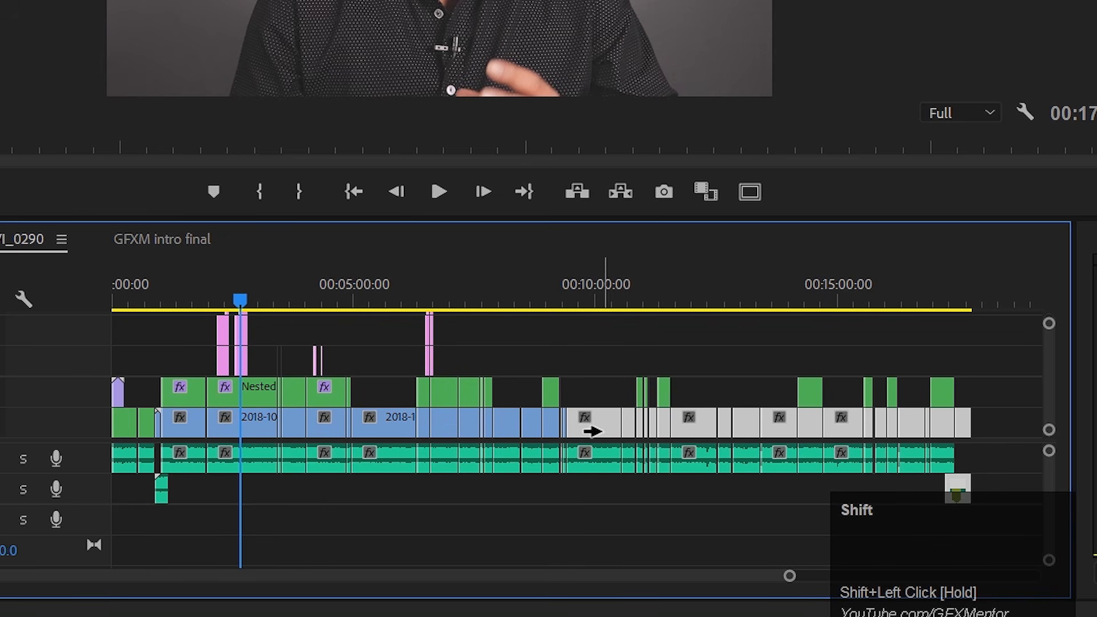
shift+click(578, 458)
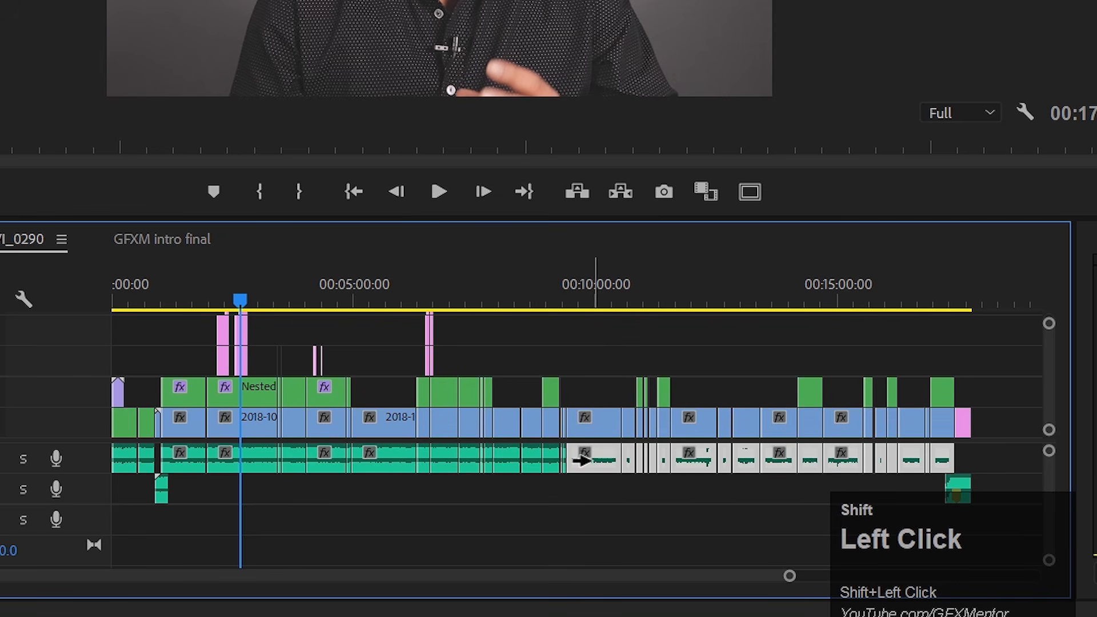
shift+click(578, 427)
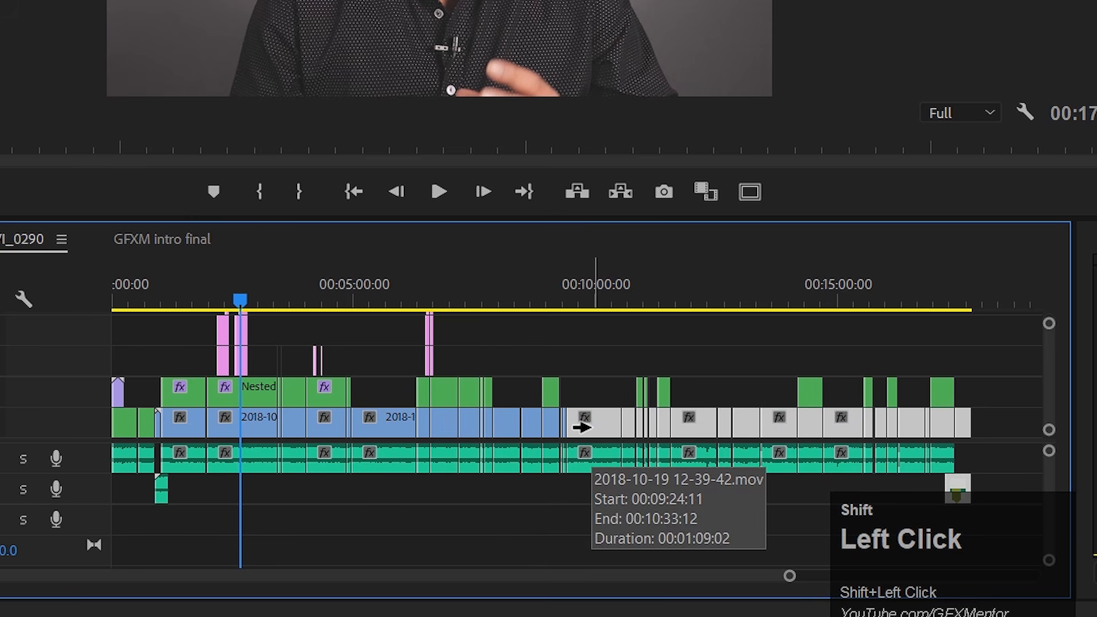
shift+click(611, 394)
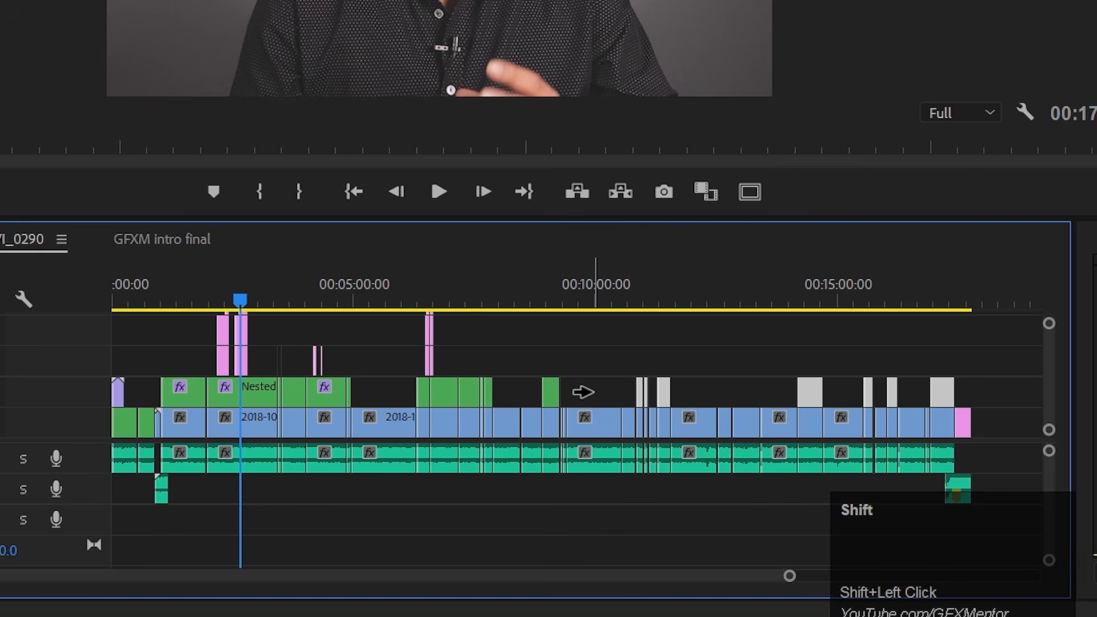
drag(642, 388, 693, 417)
key(ctrl+shift+z)
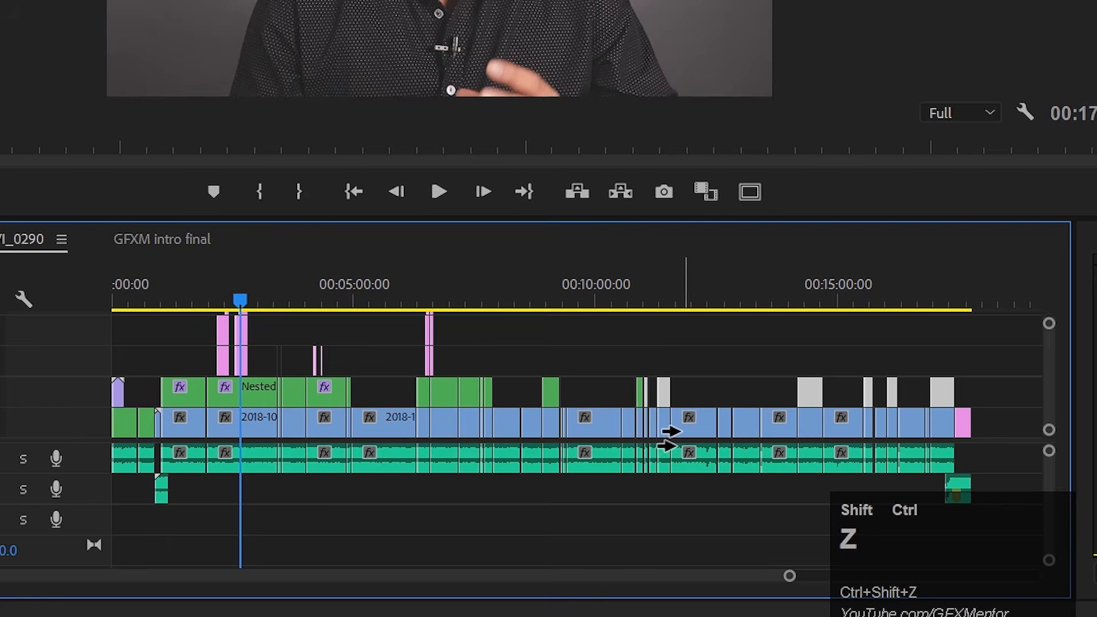
Try shifting only the later V1 clips and their linked end audio further along the timeline twice, undoing each move.
shift+click(583, 420)
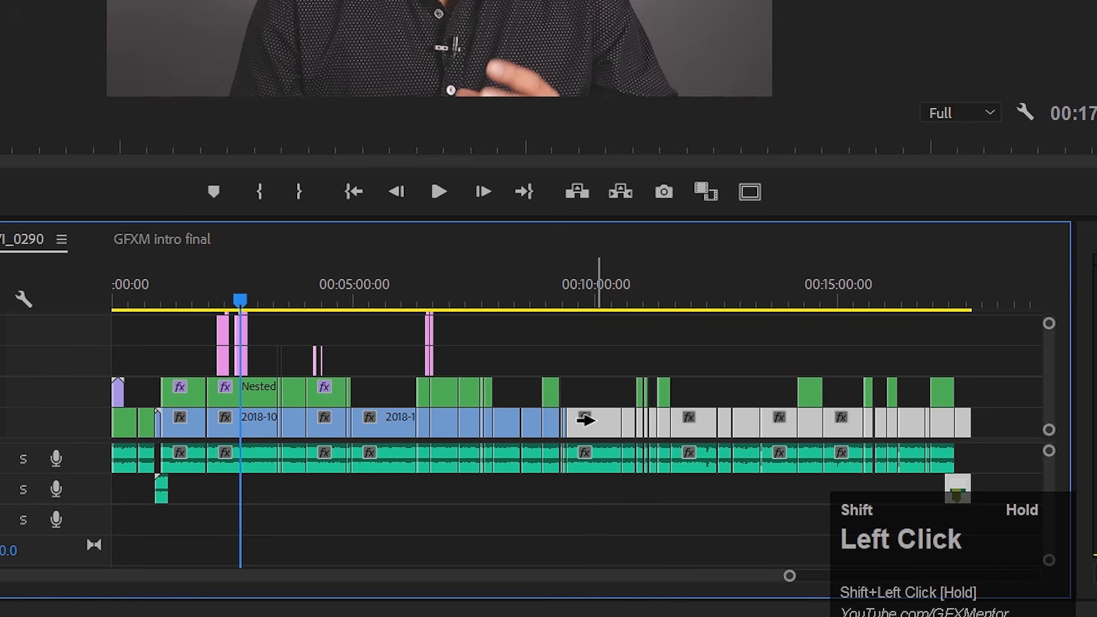
drag(586, 419, 748, 430)
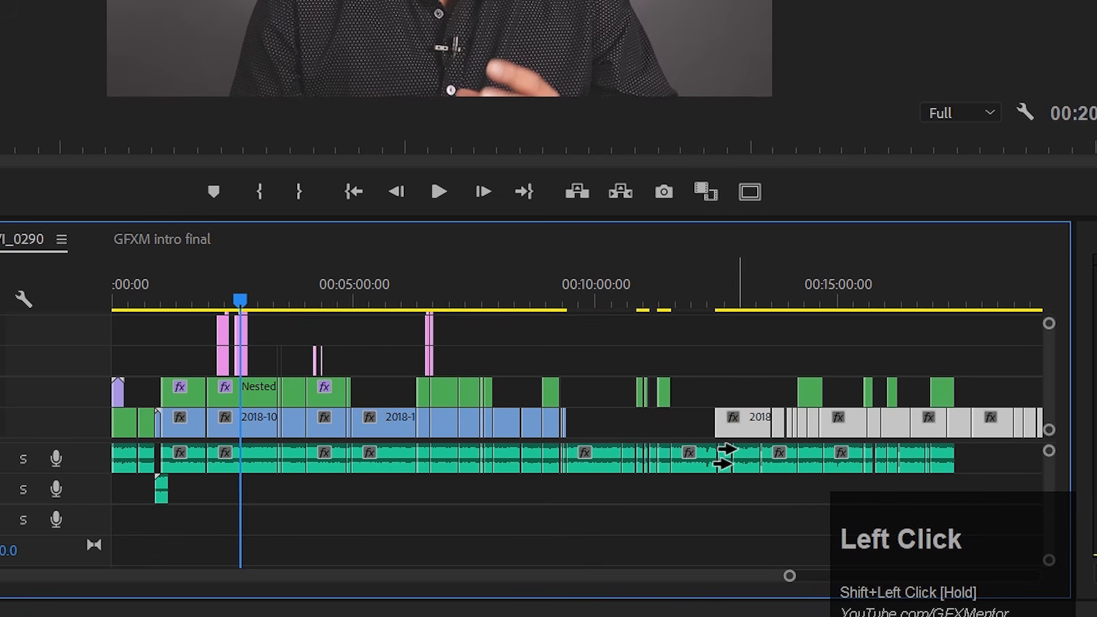
key(ctrl+z)
scroll(728, 456, down, 8)
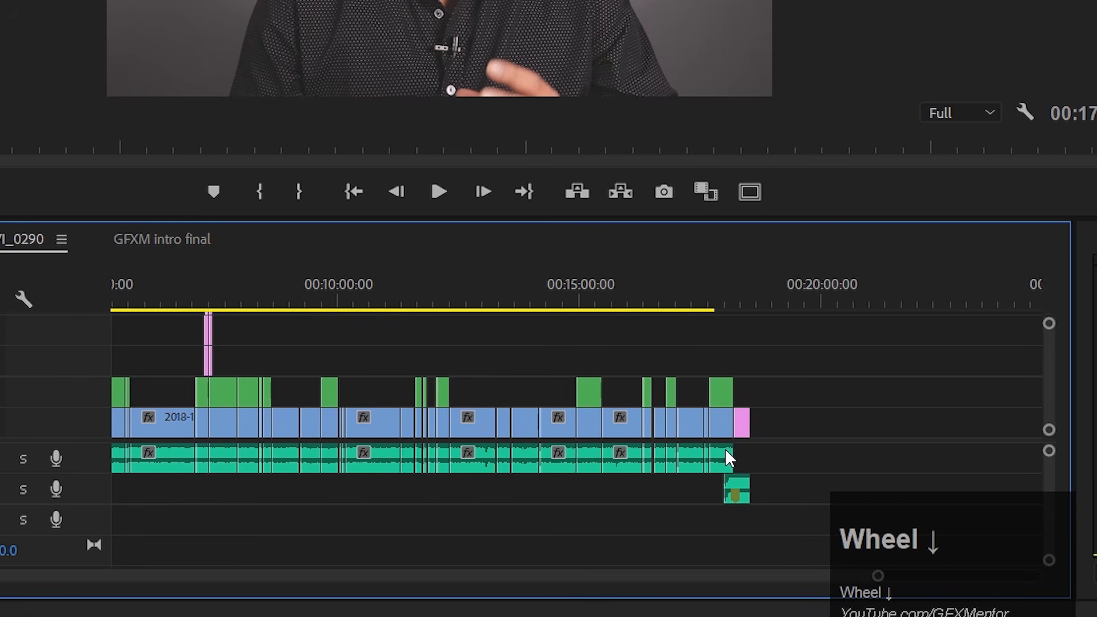
drag(255, 419, 360, 433)
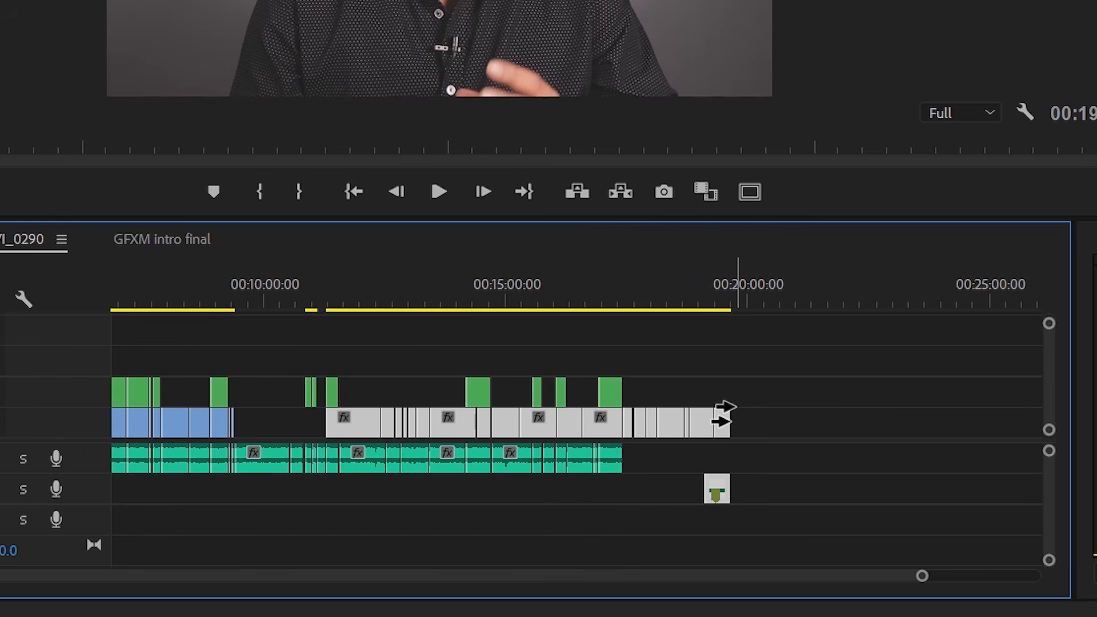
key(ctrl+z)
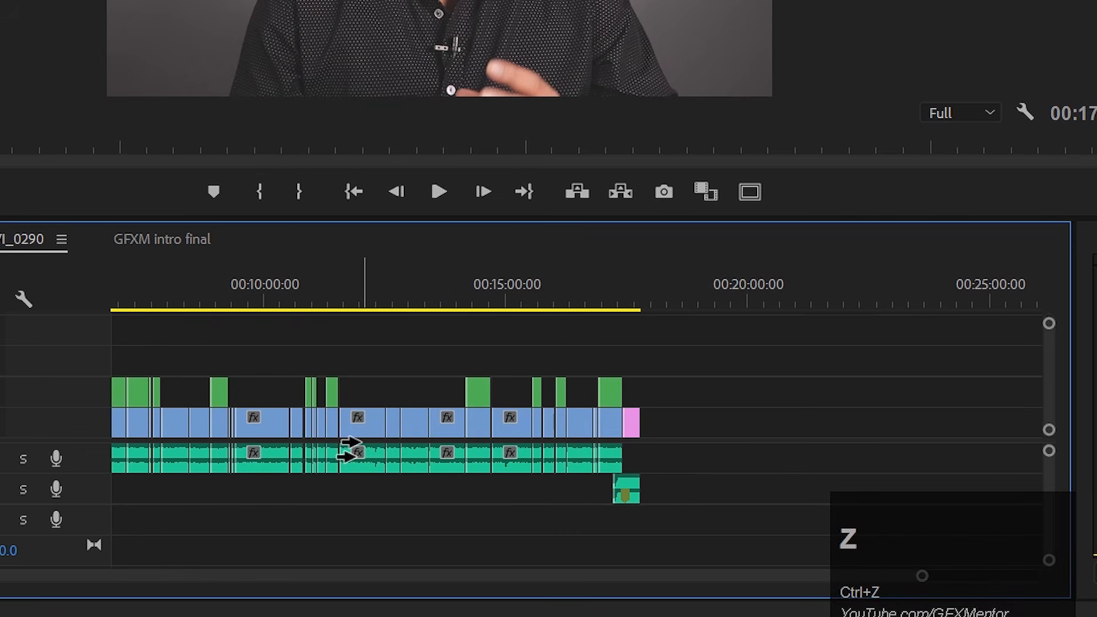
In the GFXM intro final sequence, place the playhead at 00:00:01:12 and unlink the intro clip's video from its audio.
right_click(629, 491)
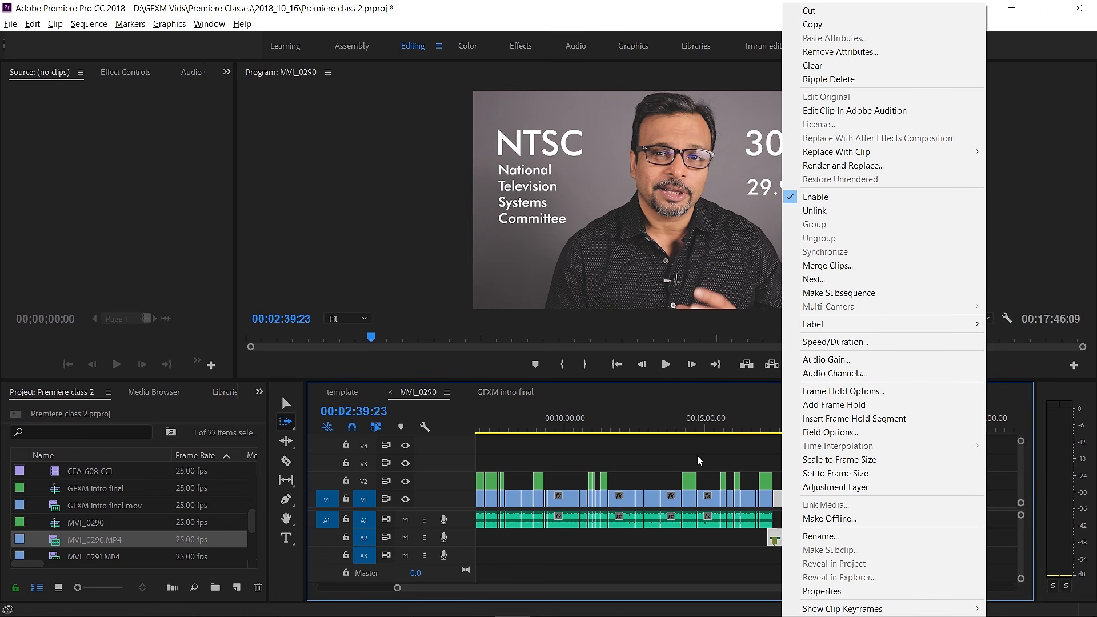
click(500, 467)
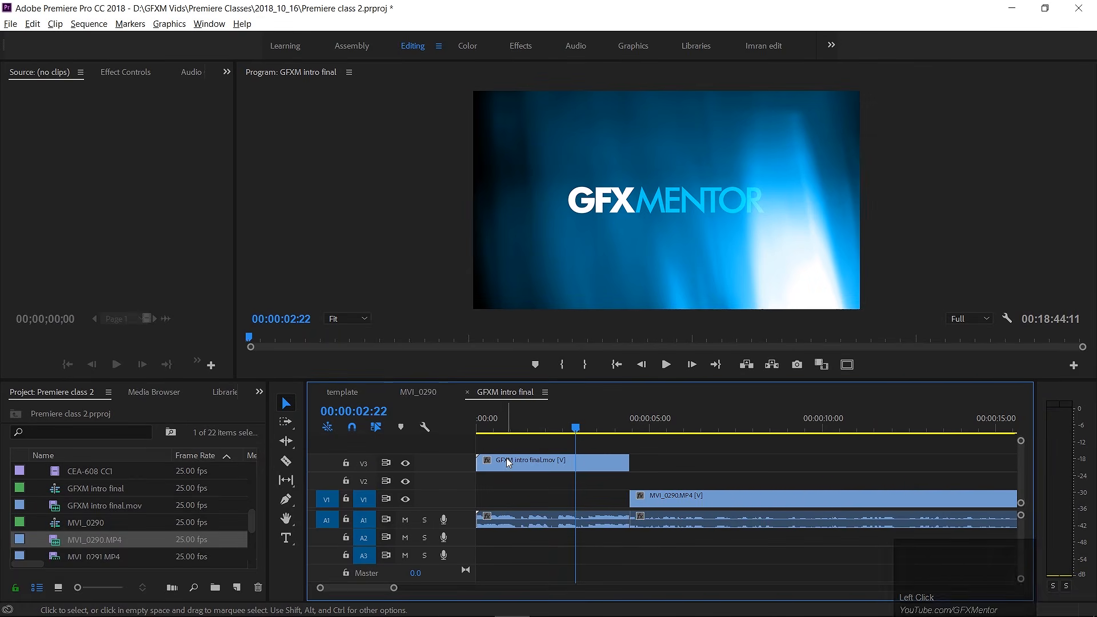
drag(555, 424, 527, 424)
click(552, 459)
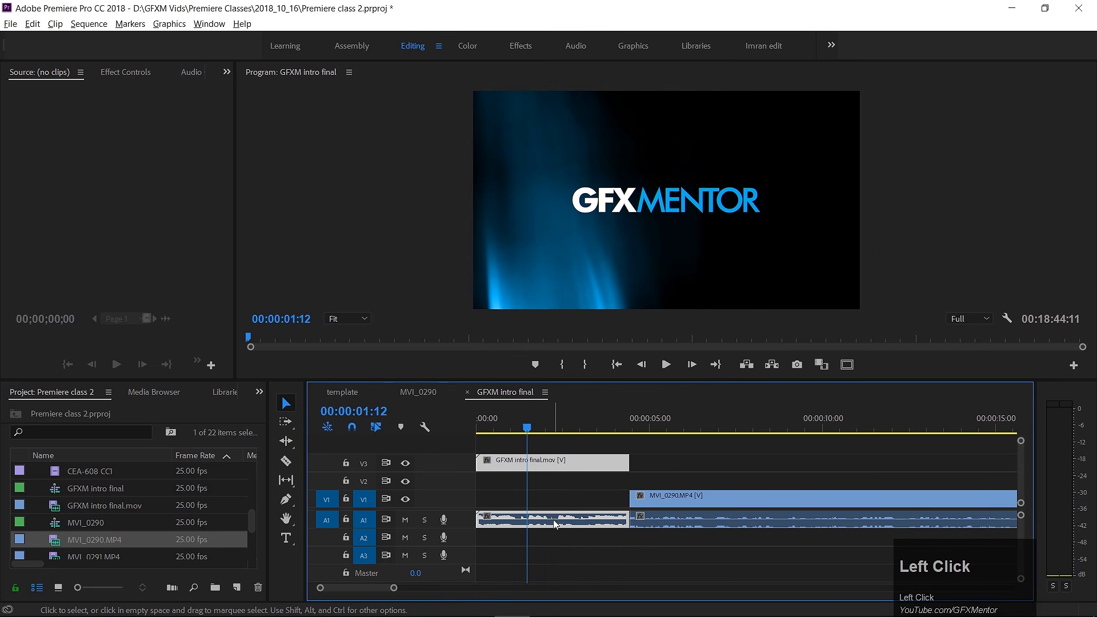
right_click(557, 465)
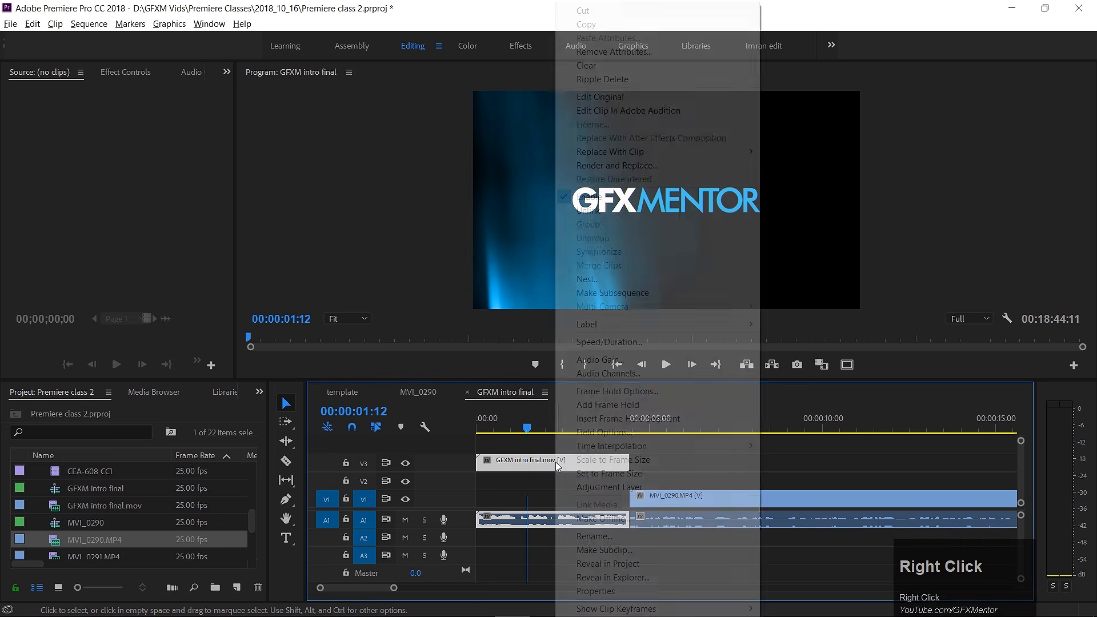
click(617, 211)
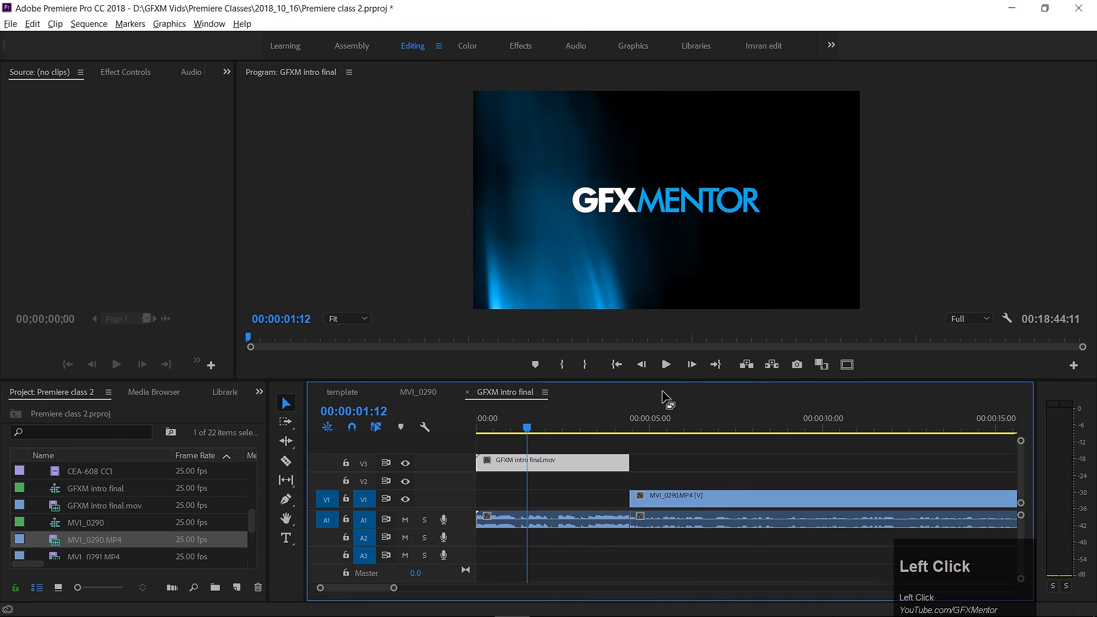
Select the intro clip's video and its audio separately to check that they are independent.
click(674, 457)
click(565, 463)
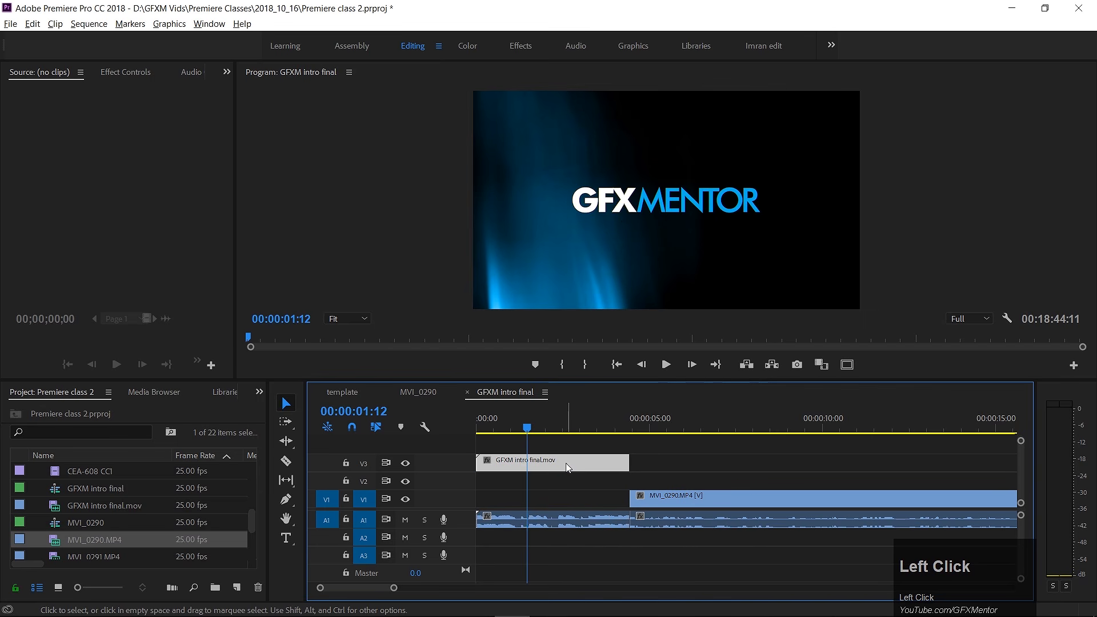
click(565, 522)
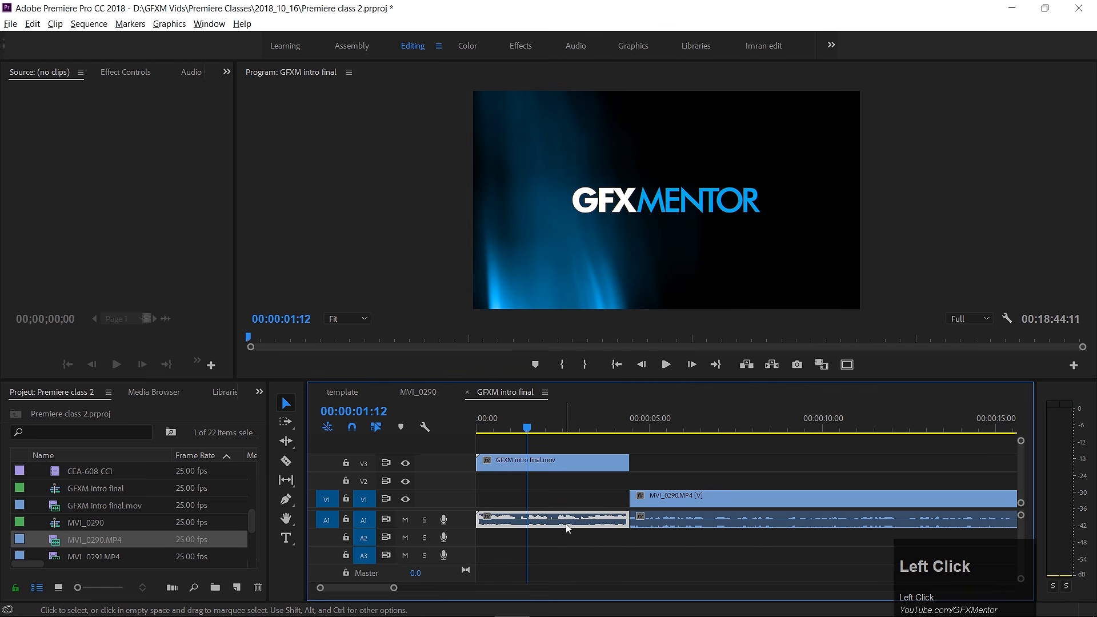
Move the playhead to 00:00:06:09 and unlink the video and audio of MVI_0290.MP4.
click(691, 494)
click(696, 429)
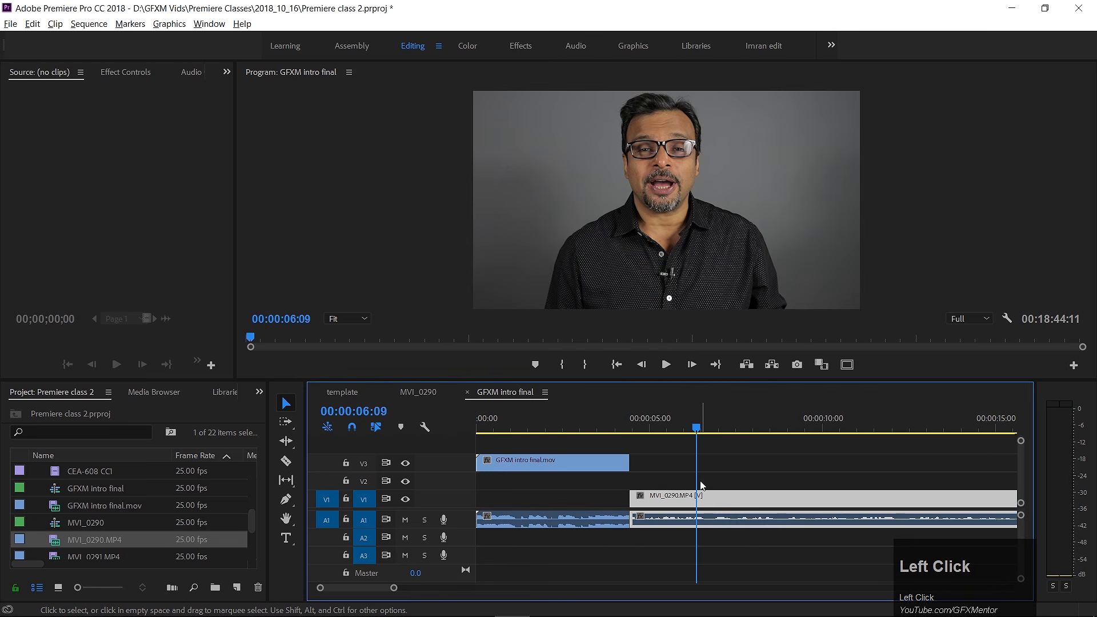
drag(738, 503, 735, 502)
right_click(717, 498)
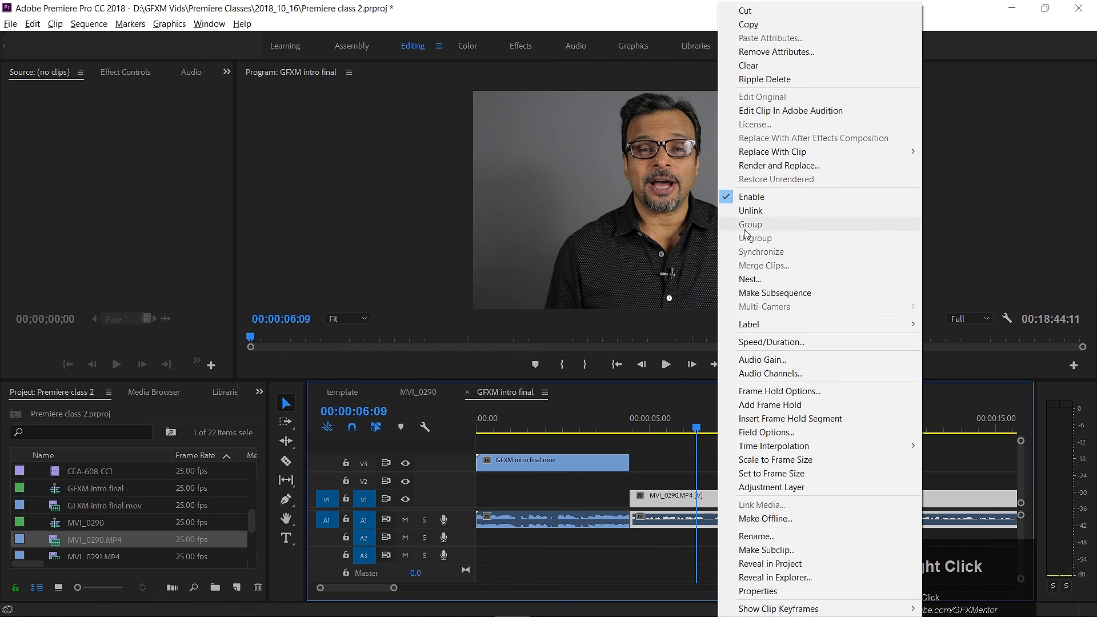
click(744, 211)
Try moving only the video of MVI_0290.MP4 up to track V2 and later in time, and undo the move.
drag(740, 498, 895, 477)
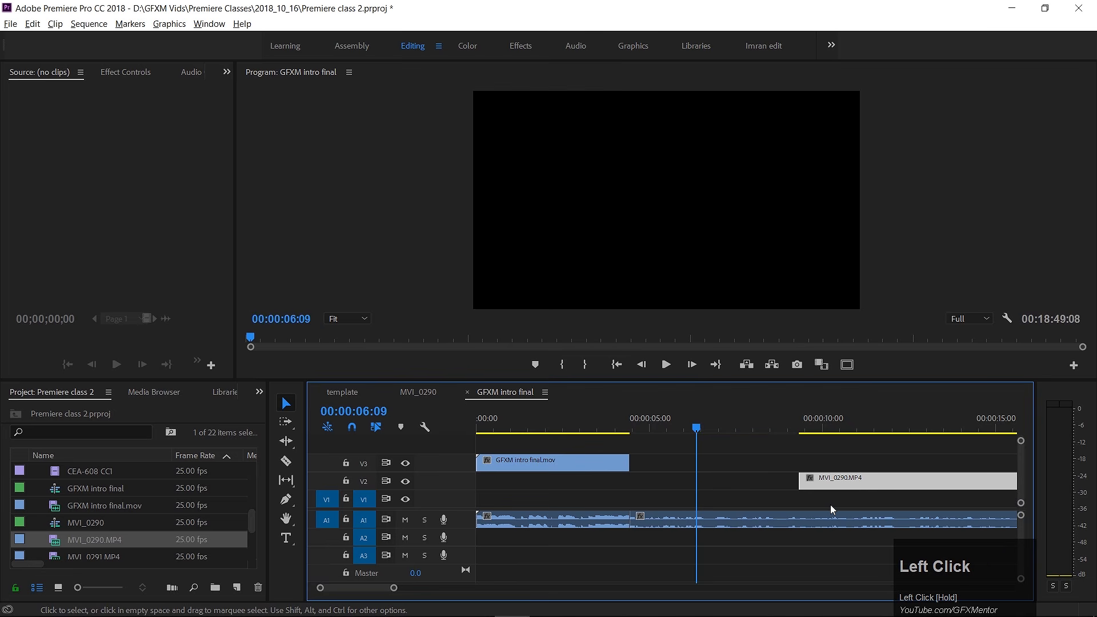
key(ctrl+z)
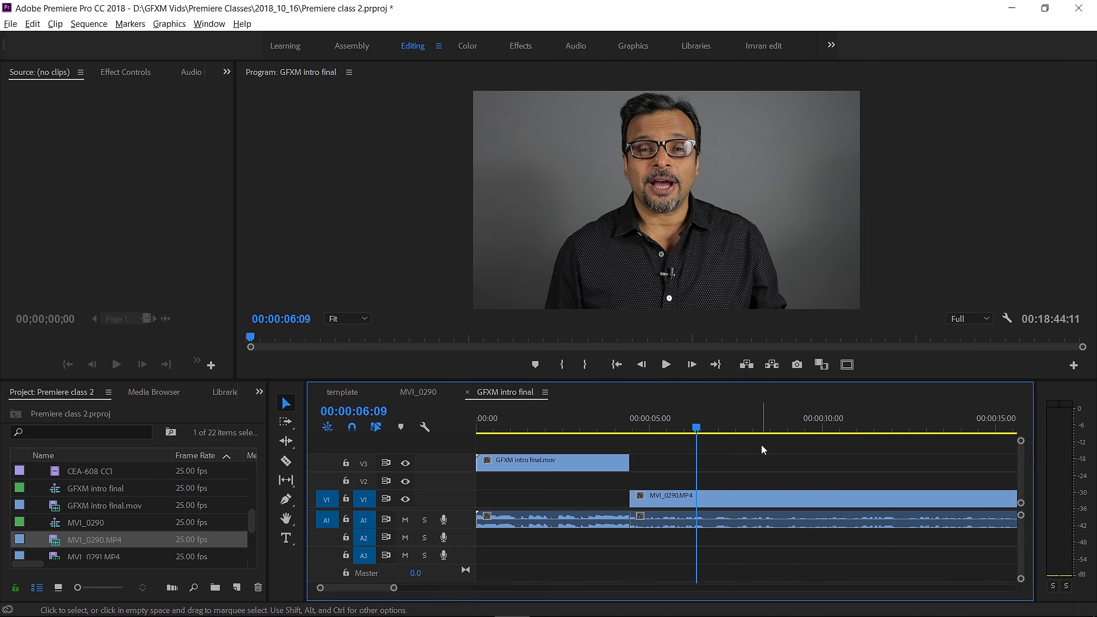
In the MVI_0290 sequence, use the Track Select Backward Tool to select all clips up to the V1 clip just after 00:05:00:00.
click(286, 421)
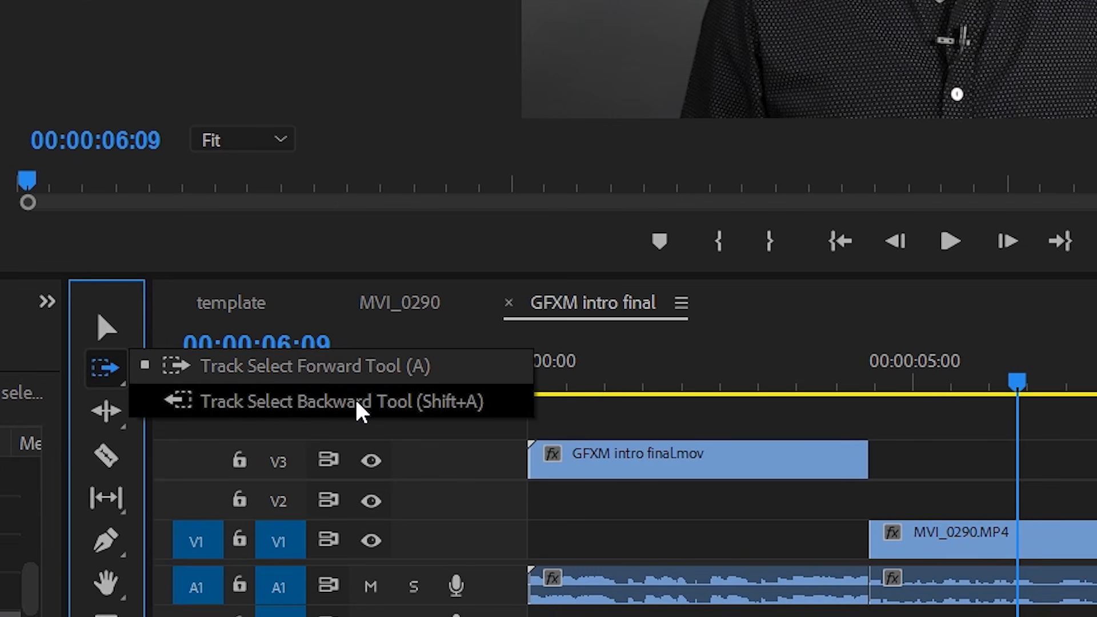
click(353, 405)
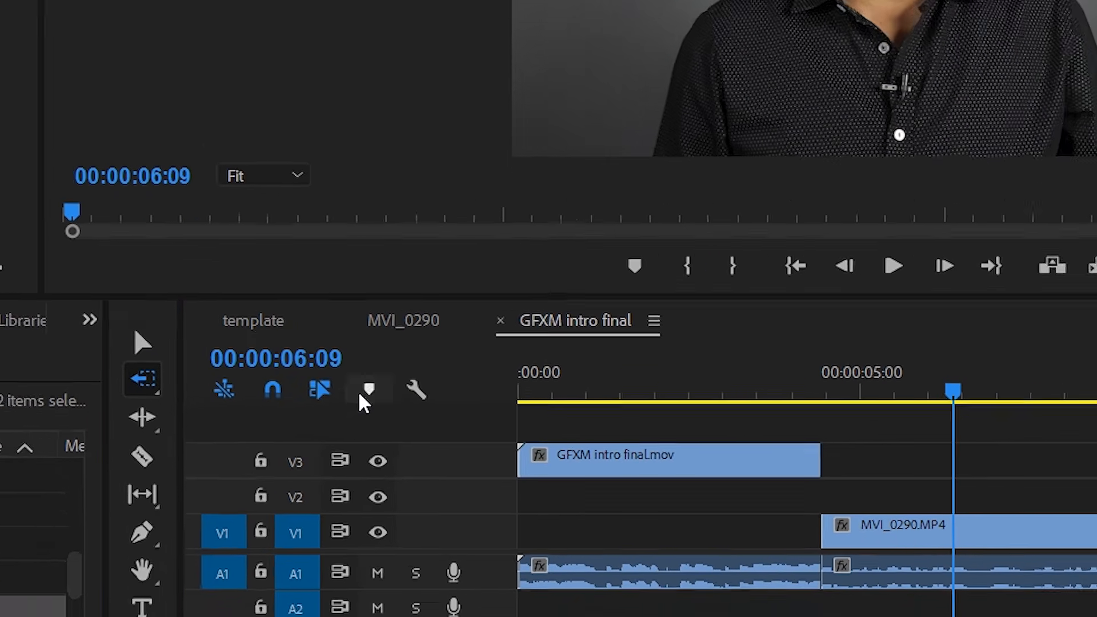
click(433, 394)
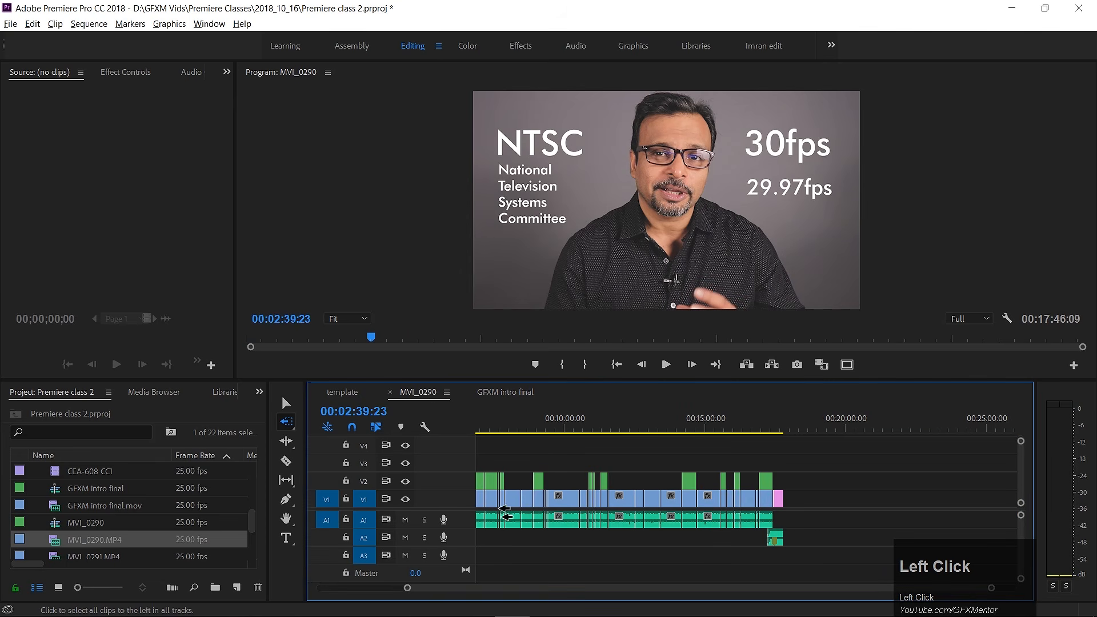
scroll(597, 513, up, 5)
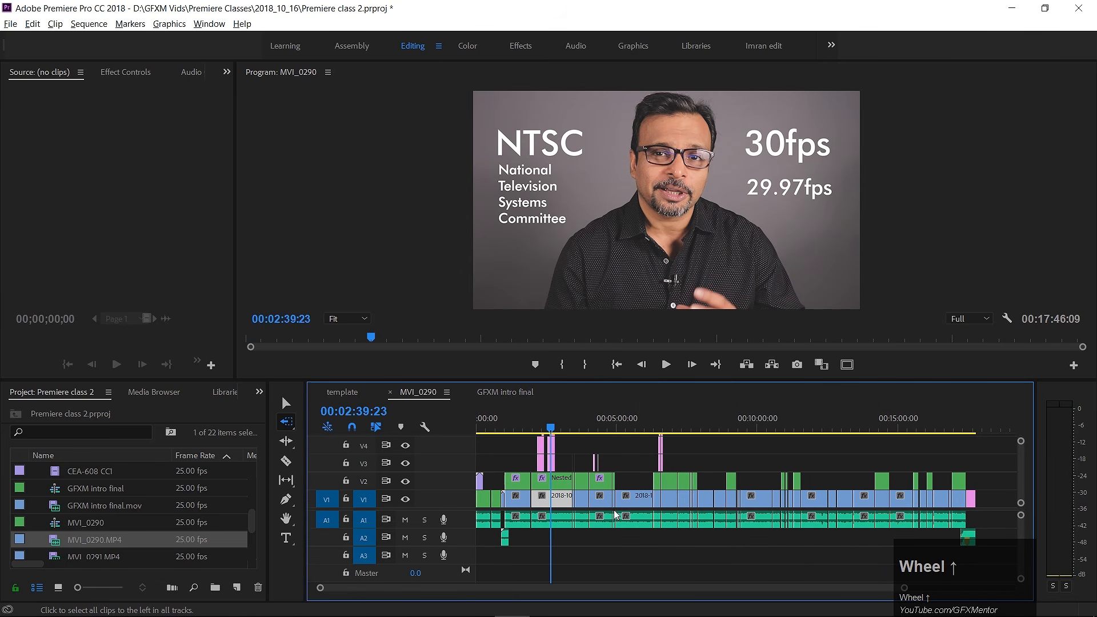
click(642, 498)
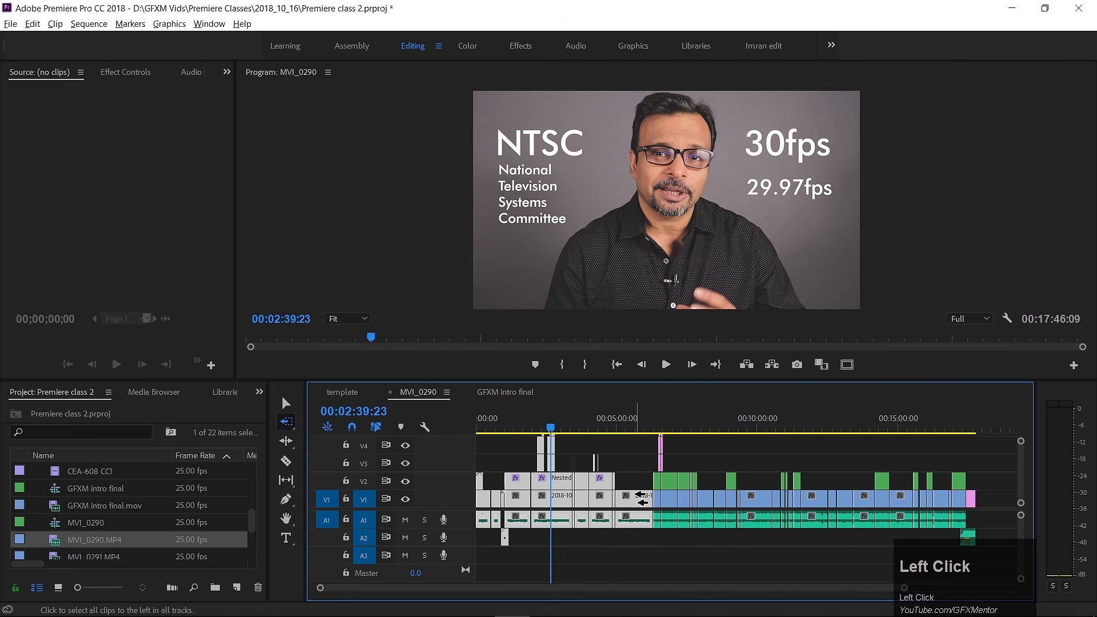